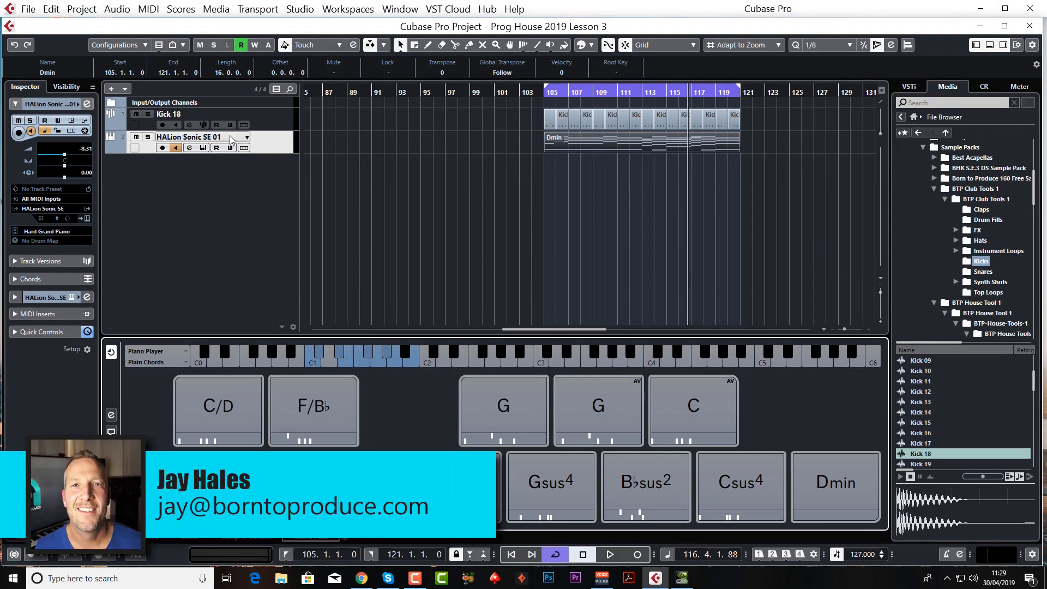
# - Rename the Kick 18 track as Kick
pyautogui.click(260, 114)
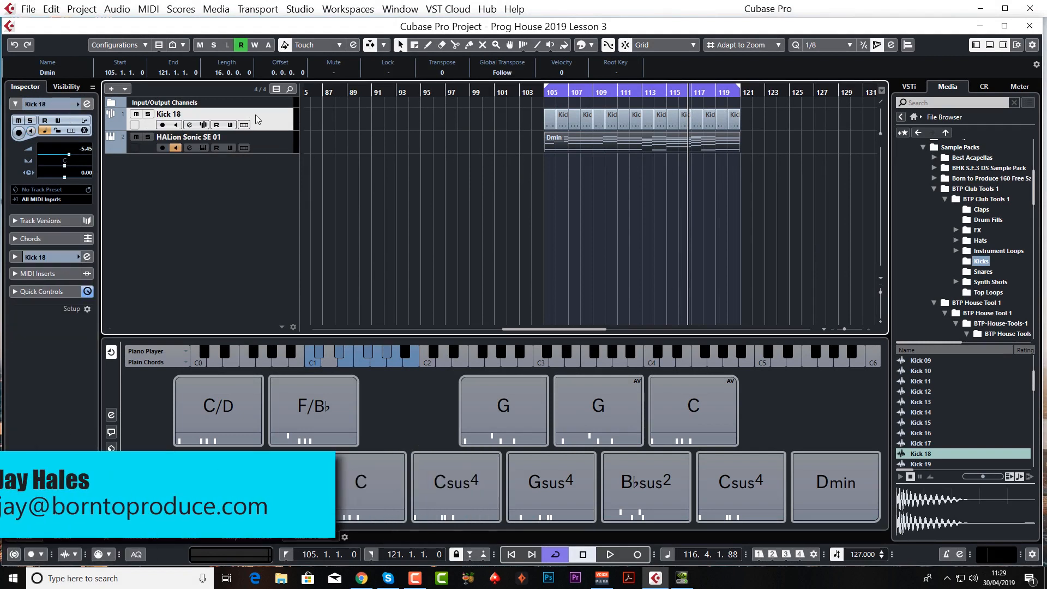
pyautogui.doubleClick(205, 116)
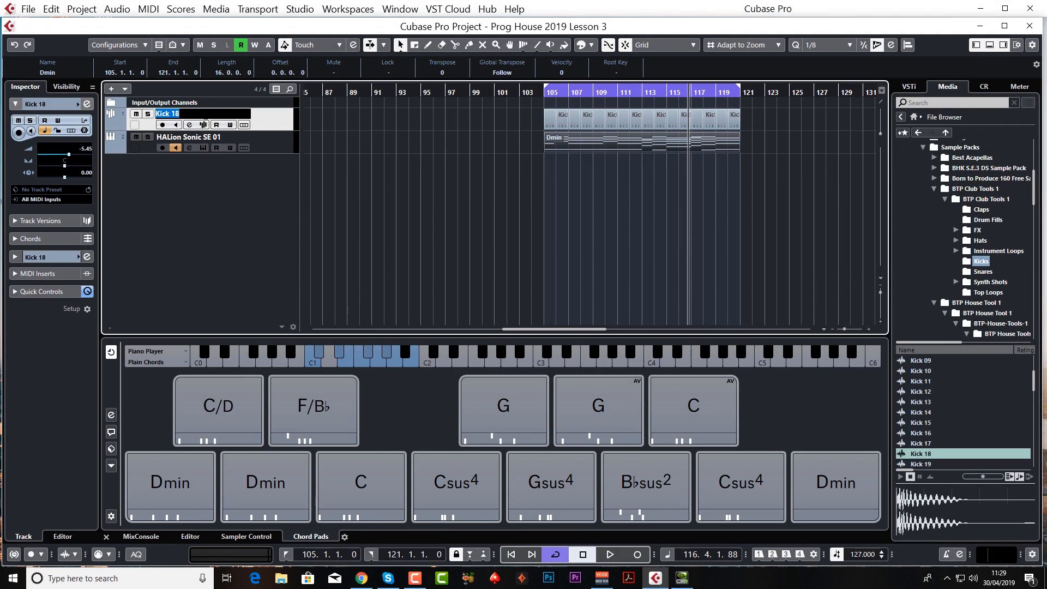
pyautogui.write('K')
pyautogui.press('Return')
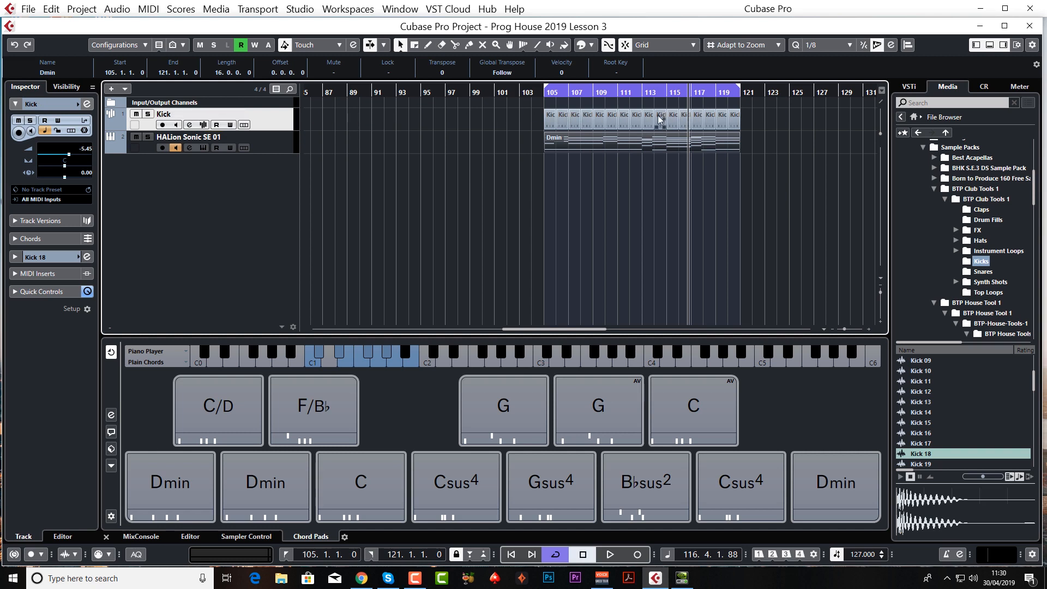
# - Rename the HALion Sonic SE 01 track as Piano
pyautogui.doubleClick(216, 137)
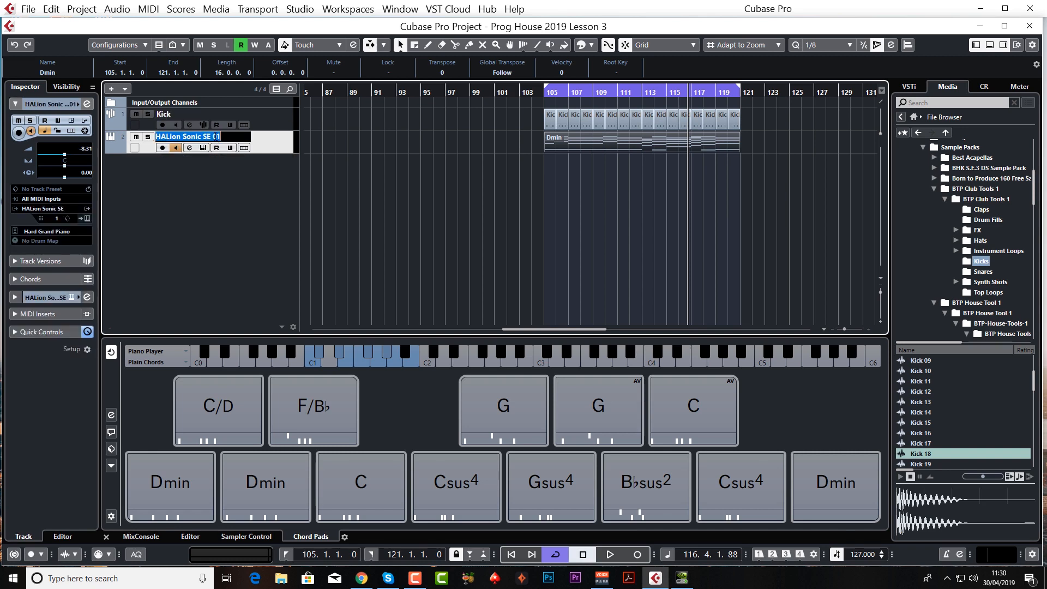
pyautogui.write('Piano')
pyautogui.press('Return')
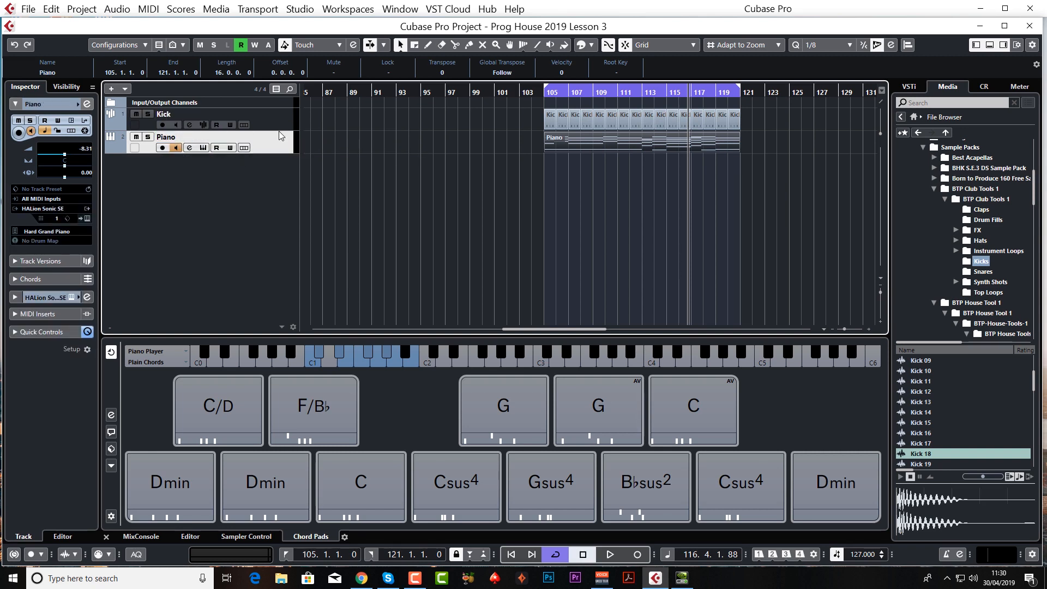
# - Color the Piano track green and the Kick track red
pyautogui.click(592, 45)
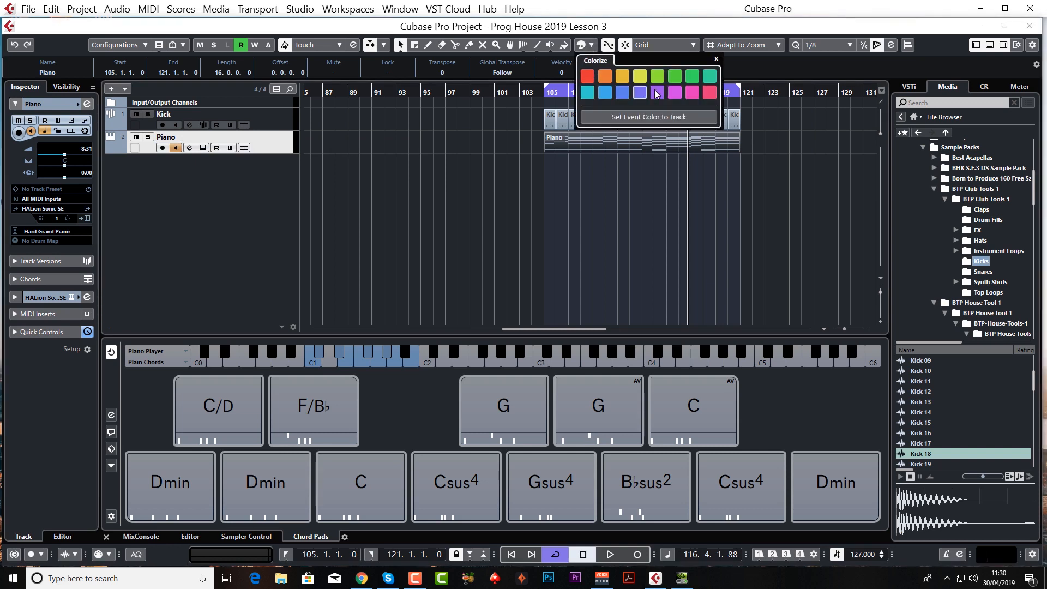
pyautogui.click(674, 76)
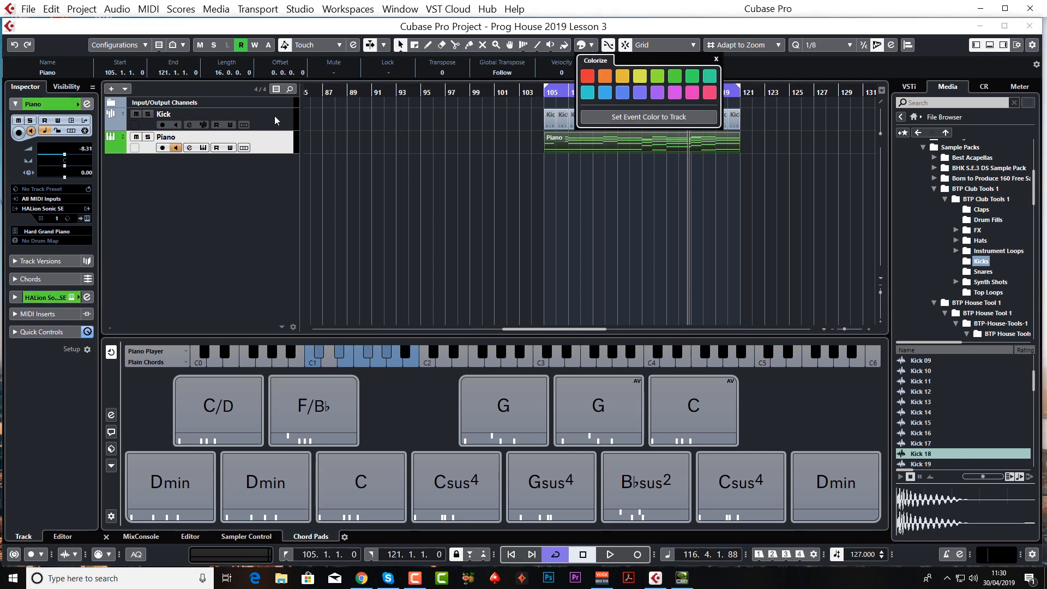
pyautogui.click(119, 124)
pyautogui.scroll(-12, 120, 126)
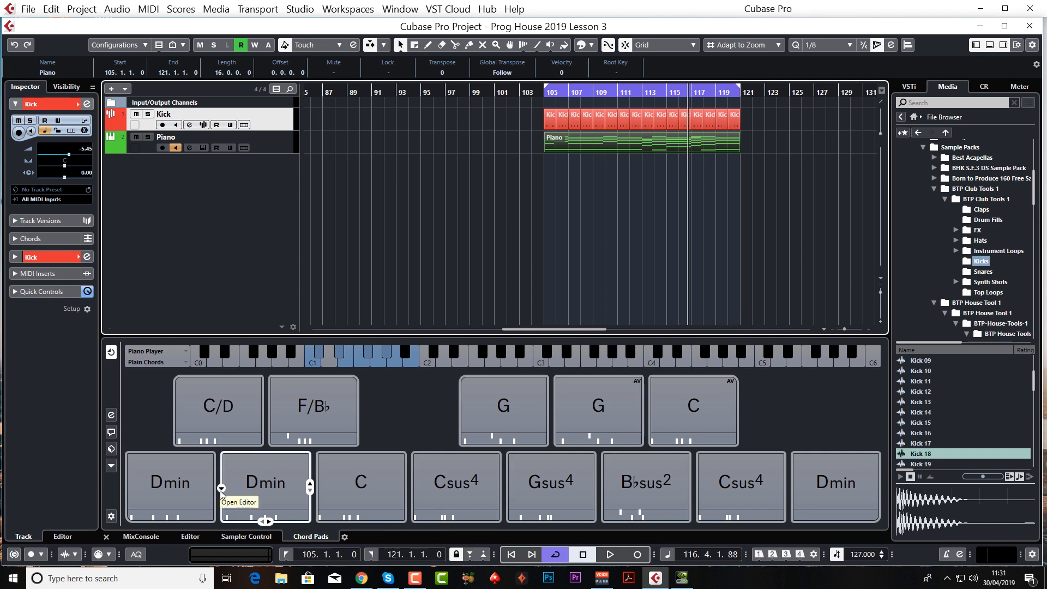
# - Audition the Dmin and Csus4 chord pads
pyautogui.click(181, 495)
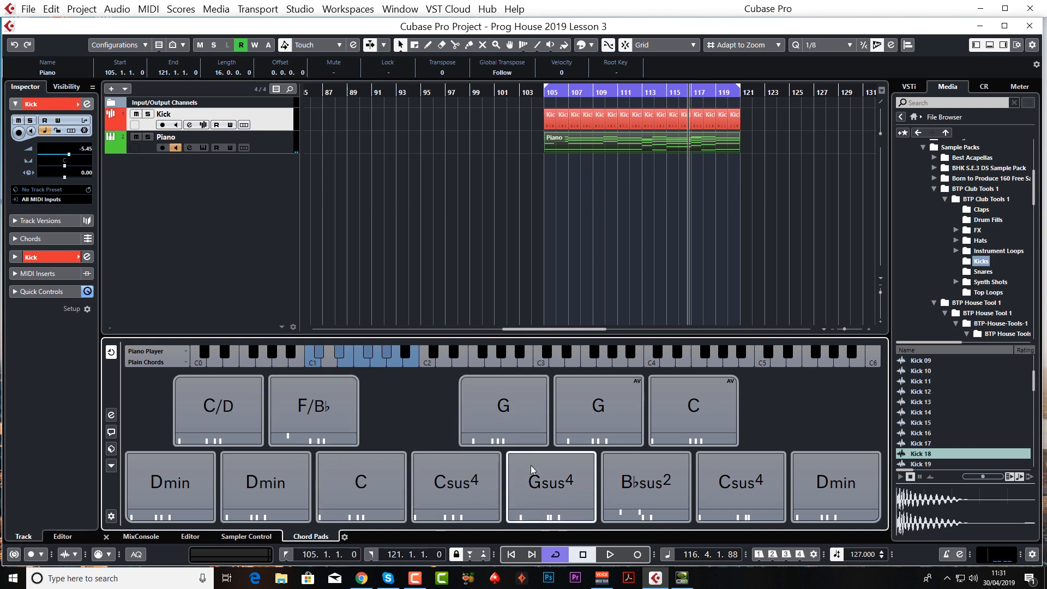
pyautogui.click(468, 487)
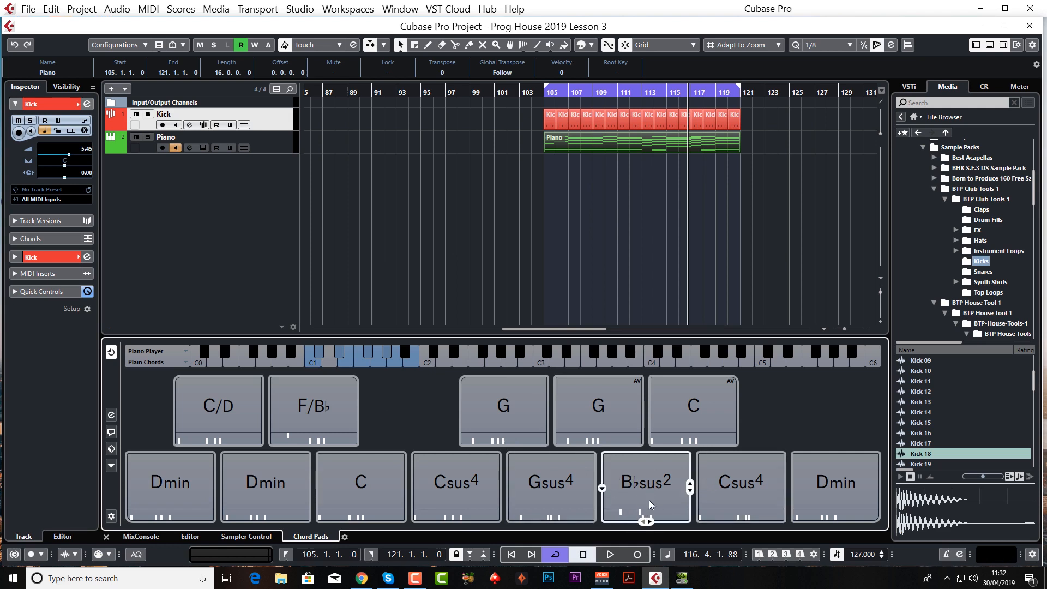
# - Open the Piano part in the Key Editor and play back its chord progression through bar 114
pyautogui.doubleClick(633, 144)
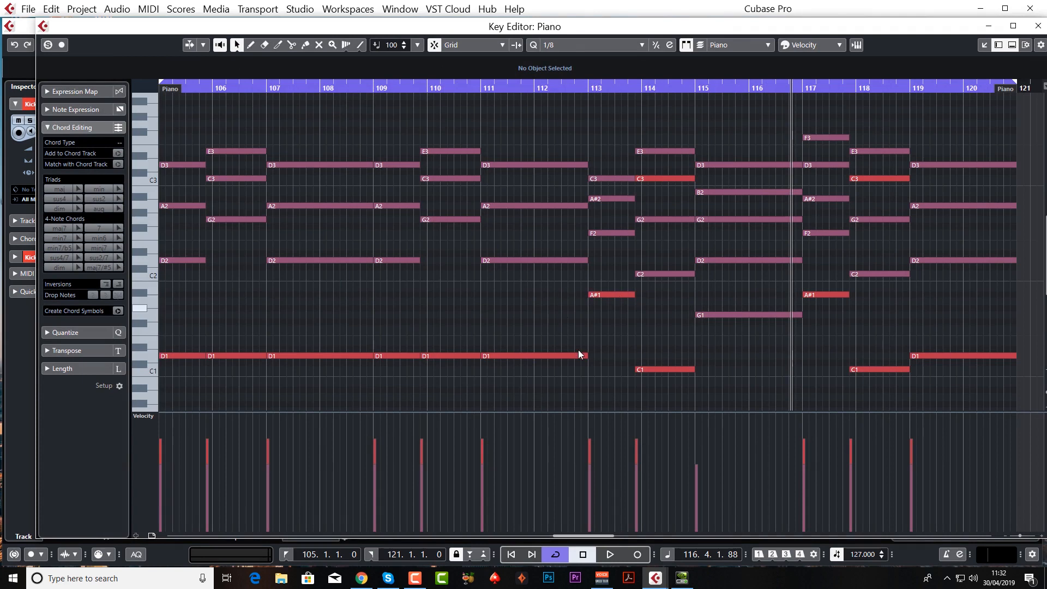
pyautogui.hscroll(3, 574, 535)
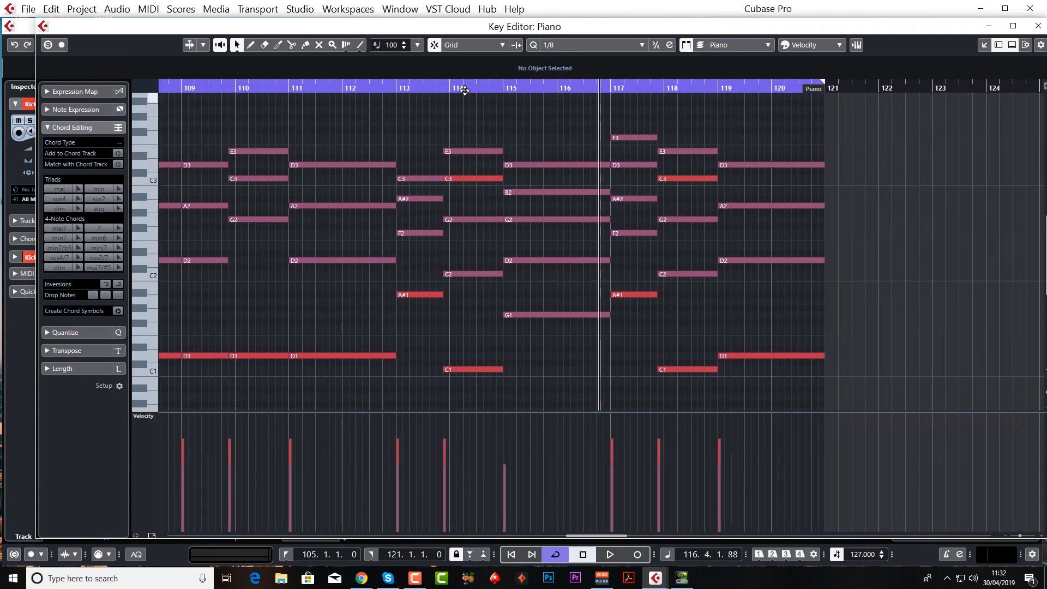
pyautogui.click(432, 87)
pyautogui.hscroll(2, 633, 299)
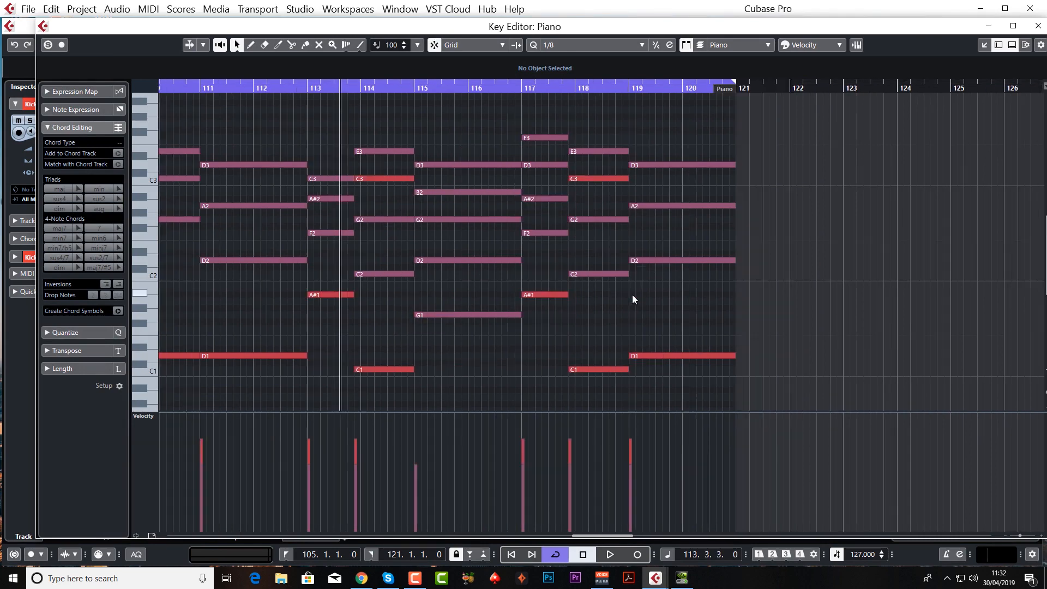
pyautogui.hscroll(-7, 632, 294)
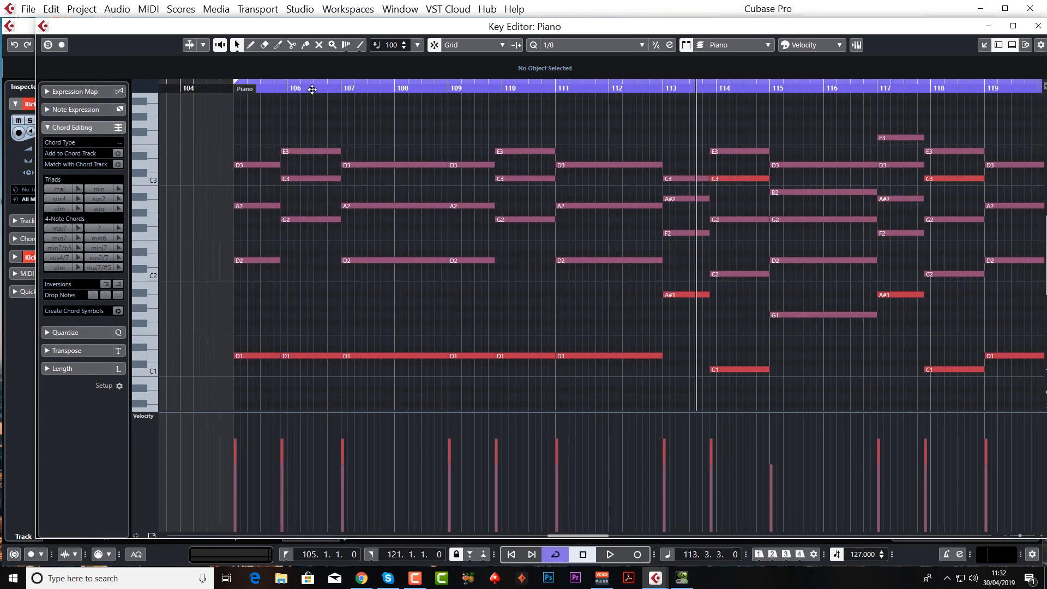
pyautogui.click(522, 90)
pyautogui.press('space')
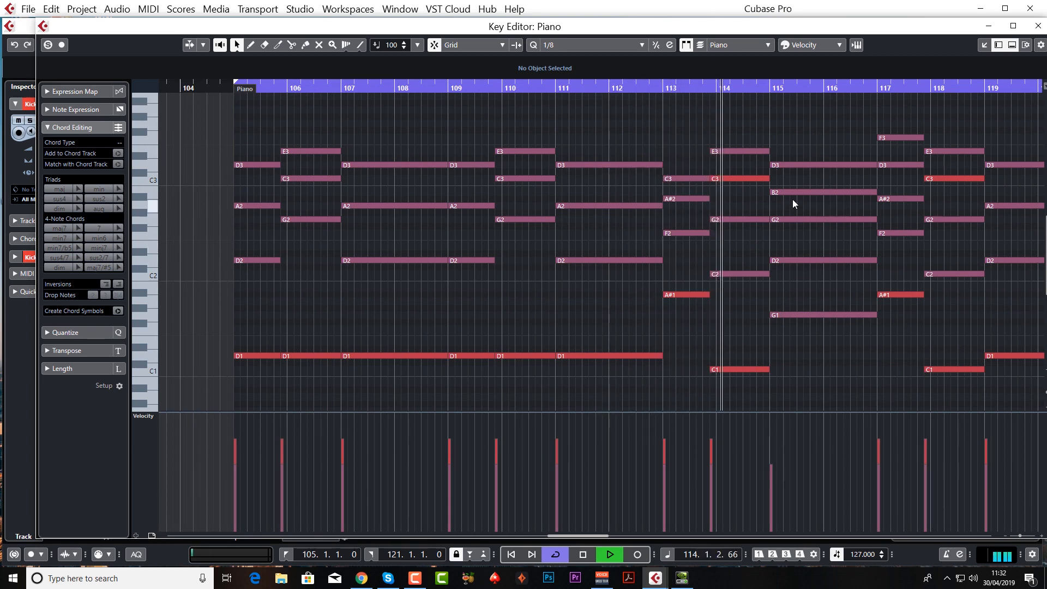
pyautogui.press('space')
# - In the chord starting at 113.4.3, end E3 at 114.3.1, add an F3 from there to bar 115, and play it back
pyautogui.click(711, 87)
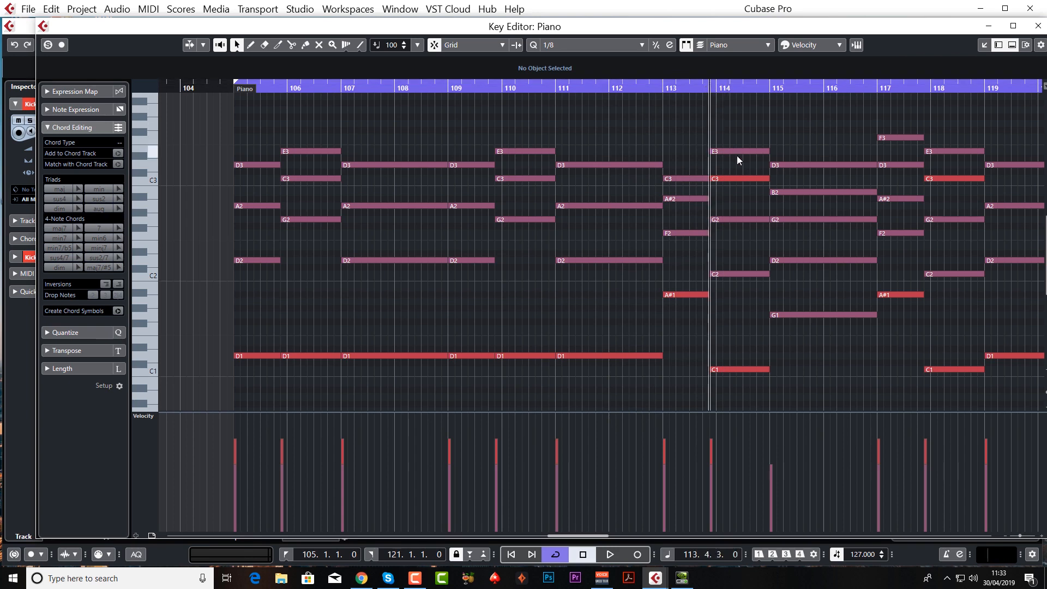
pyautogui.press('space')
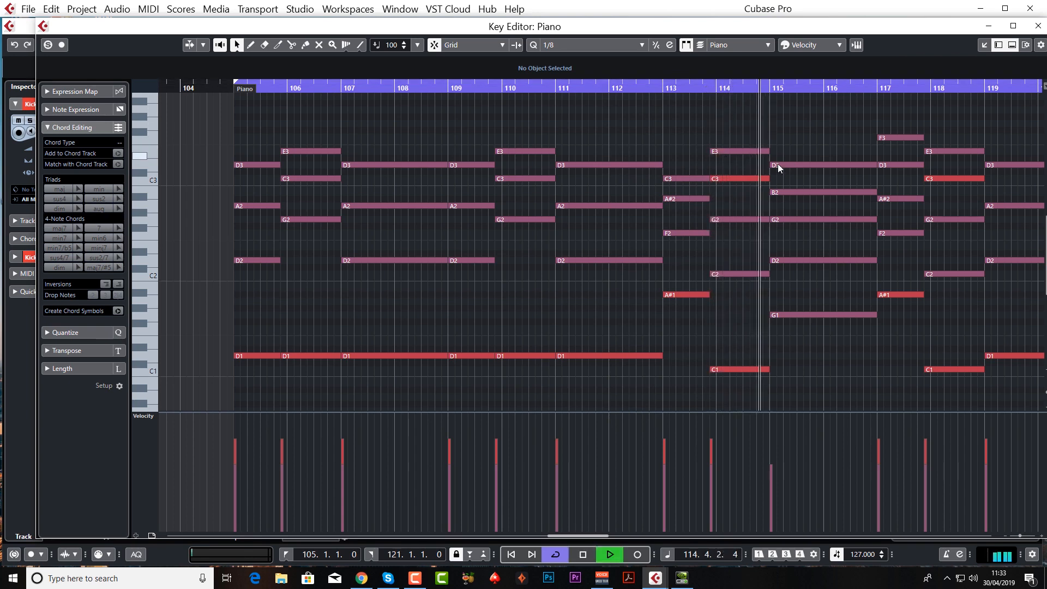
pyautogui.press('space')
pyautogui.click(763, 151)
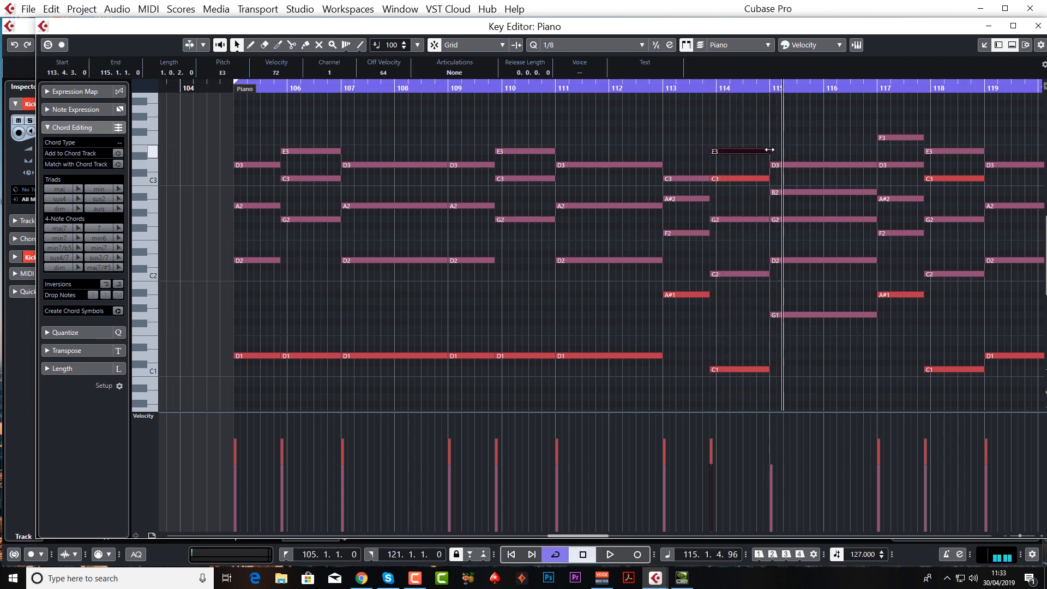
pyautogui.moveTo(766, 150)
pyautogui.mouseDown()
pyautogui.moveTo(744, 148)
pyautogui.moveTo(776, 137)
pyautogui.moveTo(768, 138)
pyautogui.moveTo(763, 381)
pyautogui.moveTo(763, 368)
pyautogui.mouseUp()
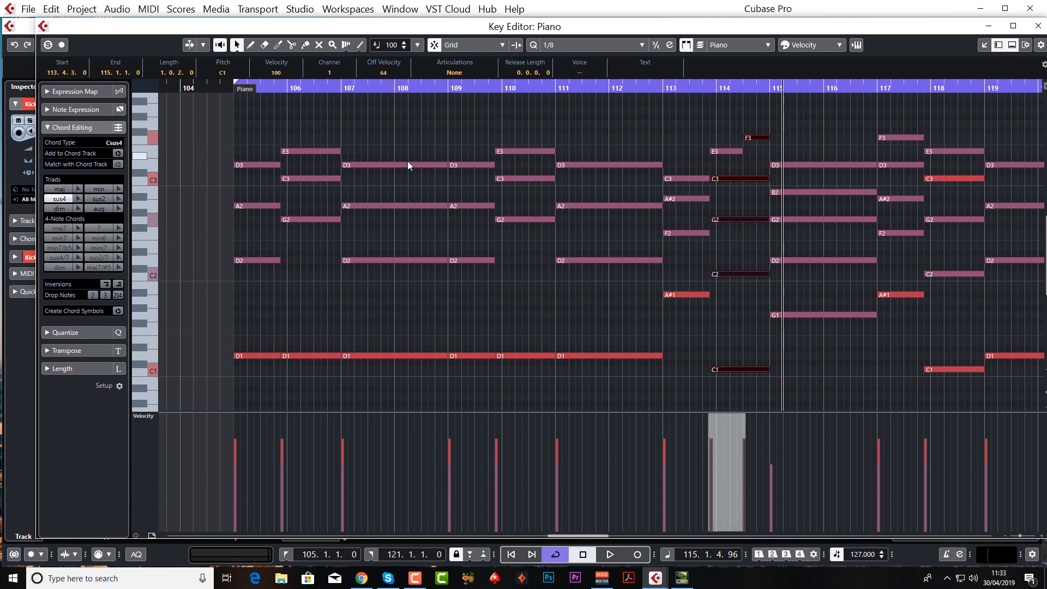
pyautogui.press('space')
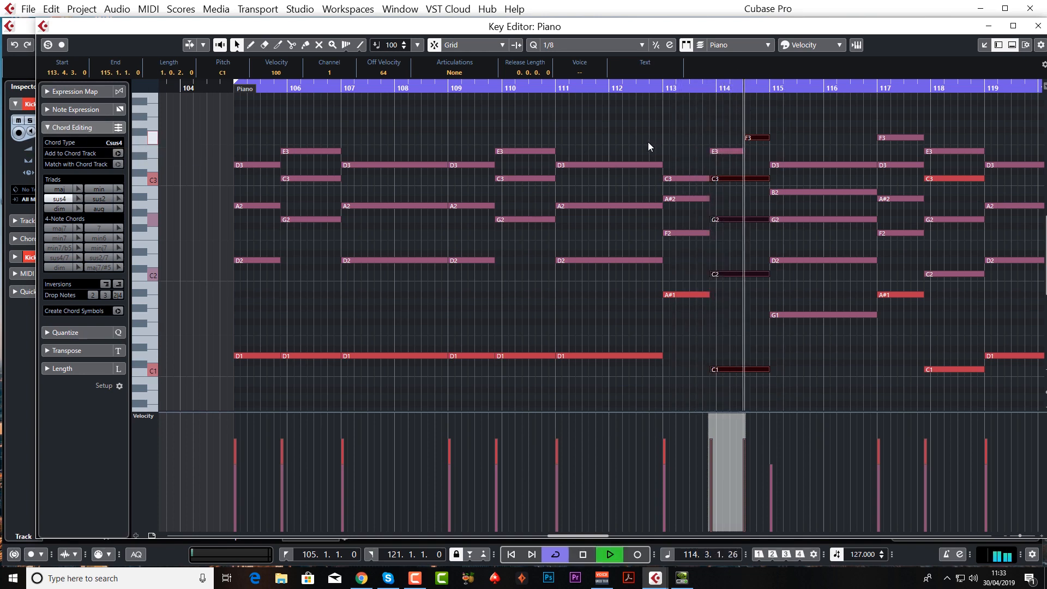
pyautogui.press('space')
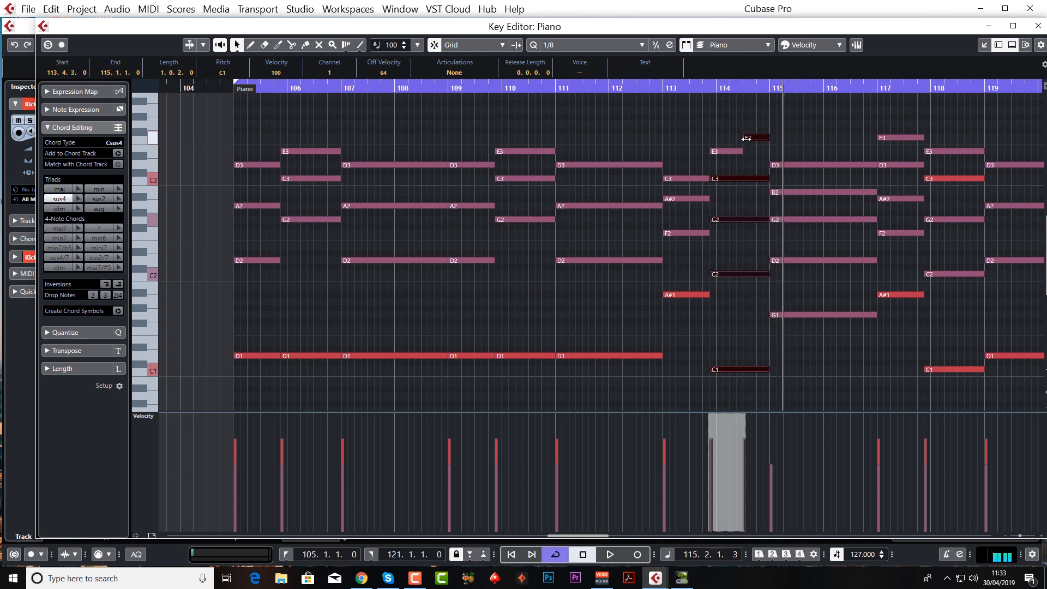
# - Move only the start of the new F3 to 114.4.1, extend E3 up to it, and play back the change
pyautogui.moveTo(746, 138); pyautogui.dragTo(759, 139)
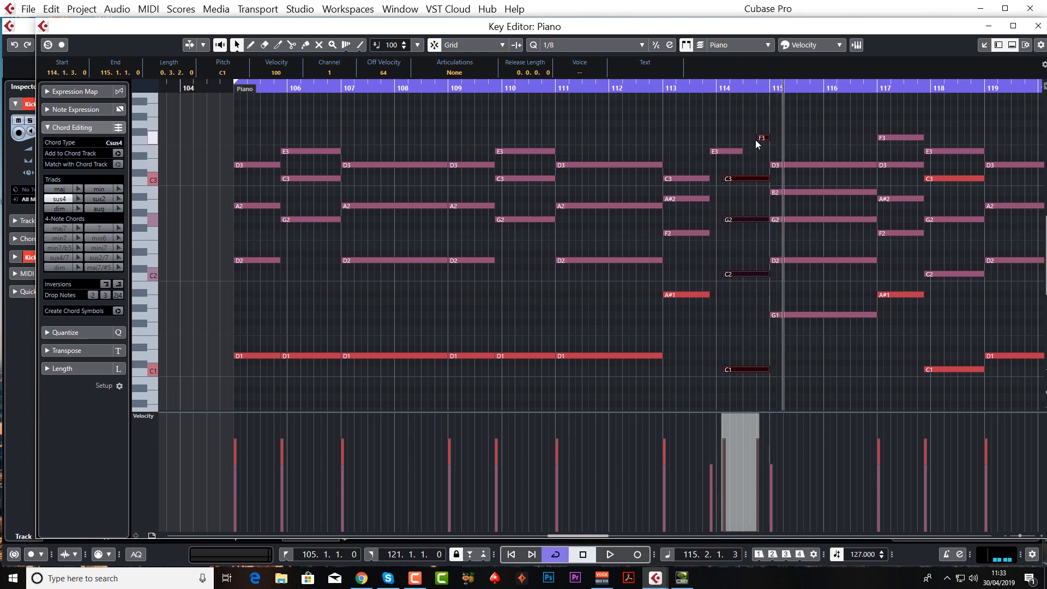
pyautogui.hotkey('ctrl', 'z')
pyautogui.click(756, 155)
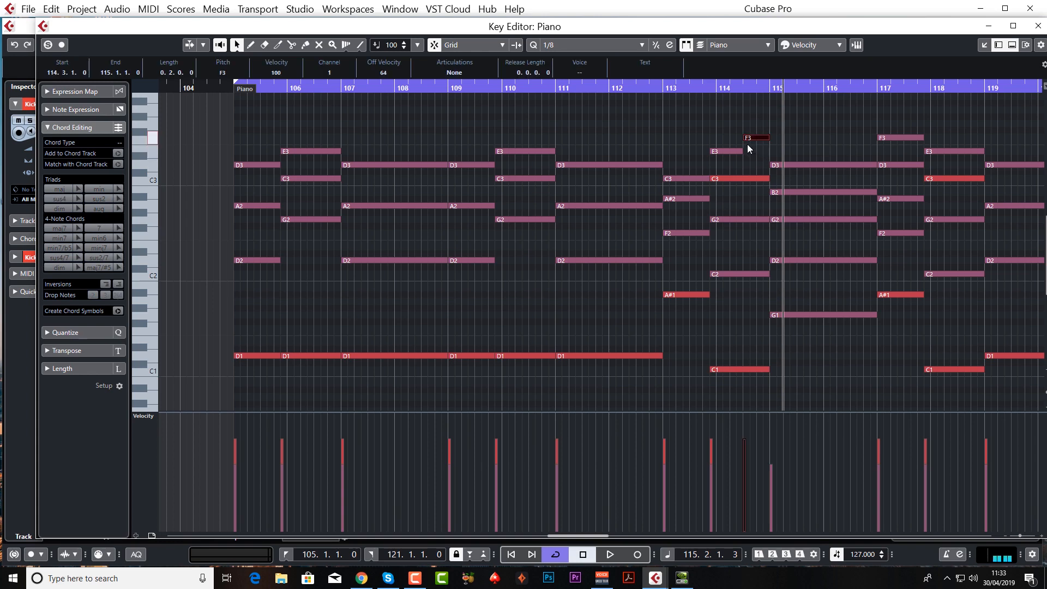
pyautogui.moveTo(744, 139)
pyautogui.mouseDown()
pyautogui.moveTo(759, 139)
pyautogui.moveTo(742, 153)
pyautogui.moveTo(755, 153)
pyautogui.mouseUp()
pyautogui.press('space')
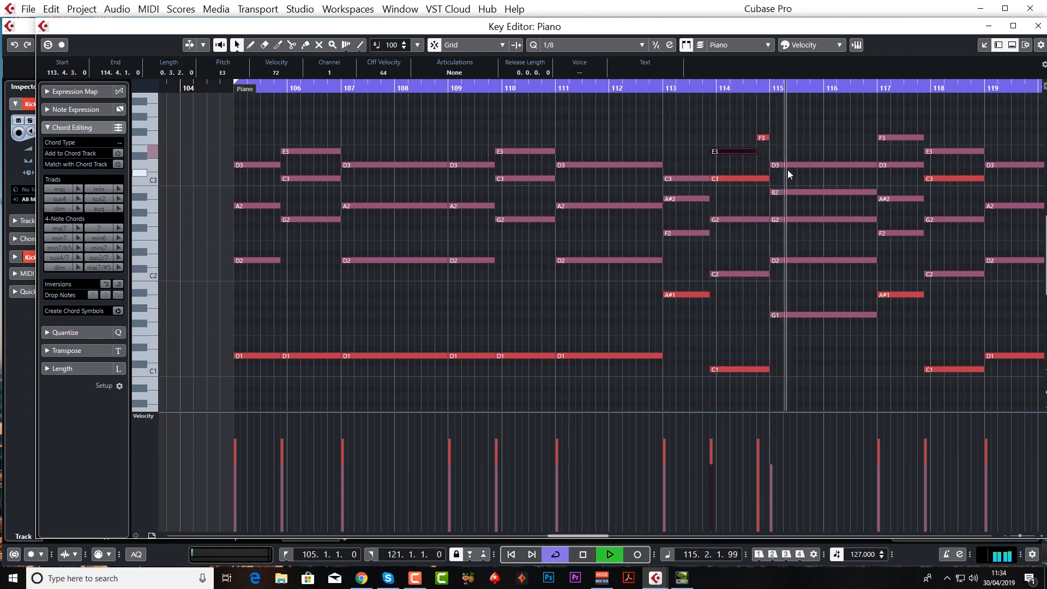
pyautogui.press('space')
# - Shorten the chord's C3, G2, C2 and C1 notes to end at 114.4.1 and repeat each as a one-beat note up to bar 115
pyautogui.moveTo(763, 162); pyautogui.dragTo(759, 380)
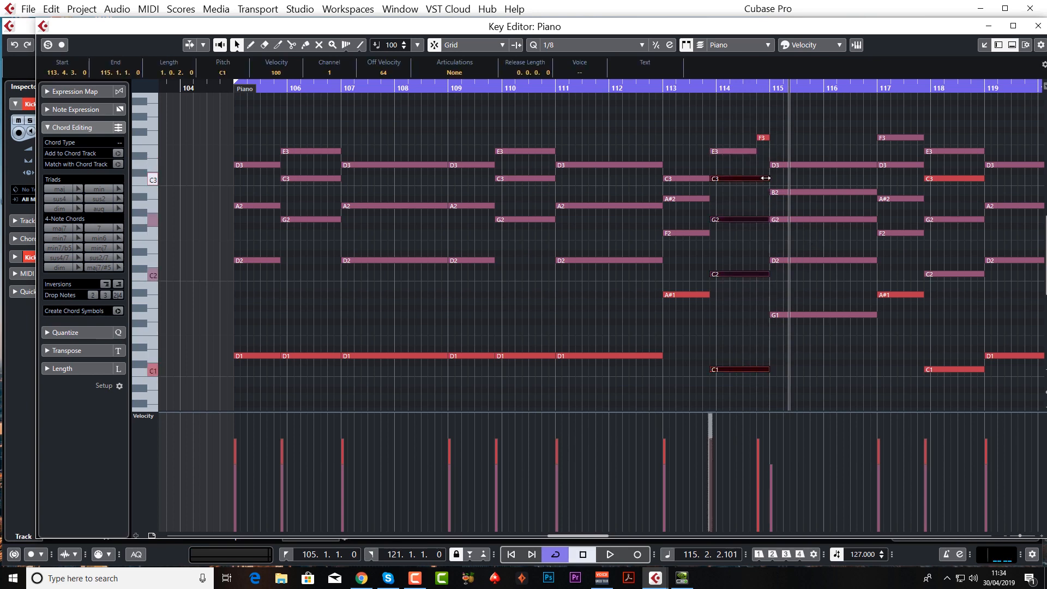
pyautogui.moveTo(768, 179)
pyautogui.mouseDown()
pyautogui.moveTo(756, 179)
pyautogui.moveTo(770, 175)
pyautogui.mouseUp()
pyautogui.keyDown('alt'); pyautogui.click(759, 178); pyautogui.keyUp('alt')
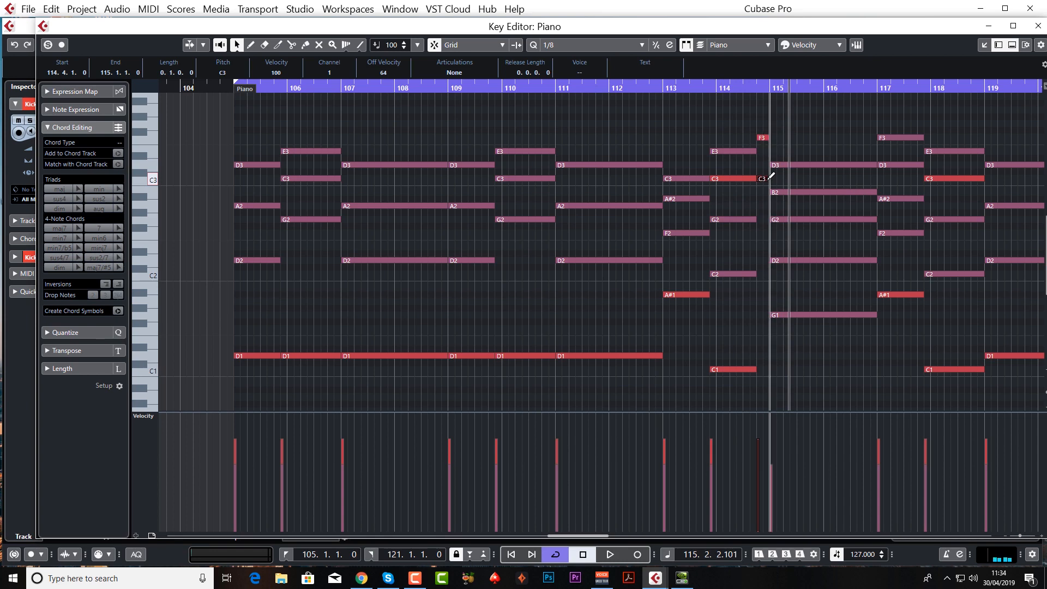
pyautogui.keyDown('alt'); pyautogui.click(760, 219); pyautogui.keyUp('alt')
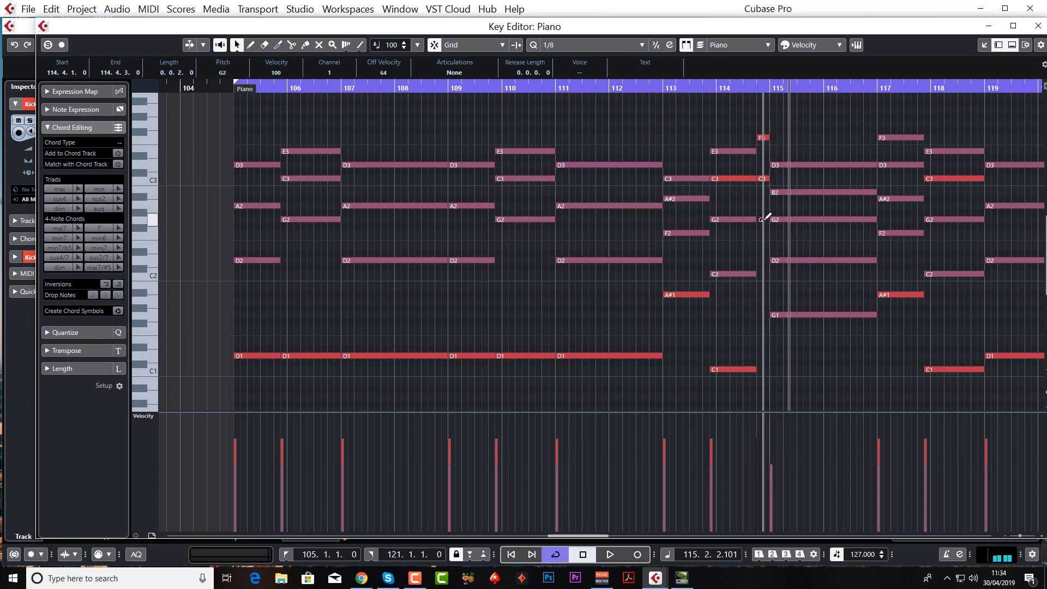
pyautogui.moveTo(769, 219); pyautogui.dragTo(770, 220)
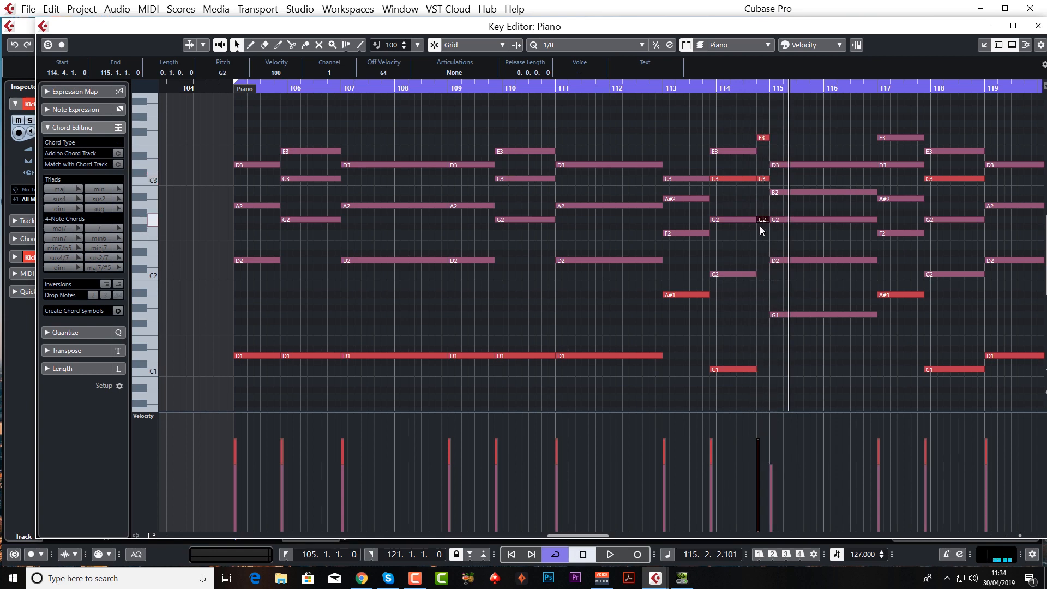
pyautogui.keyDown('alt'); pyautogui.click(760, 274); pyautogui.keyUp('alt')
pyautogui.moveTo(770, 271); pyautogui.dragTo(770, 273)
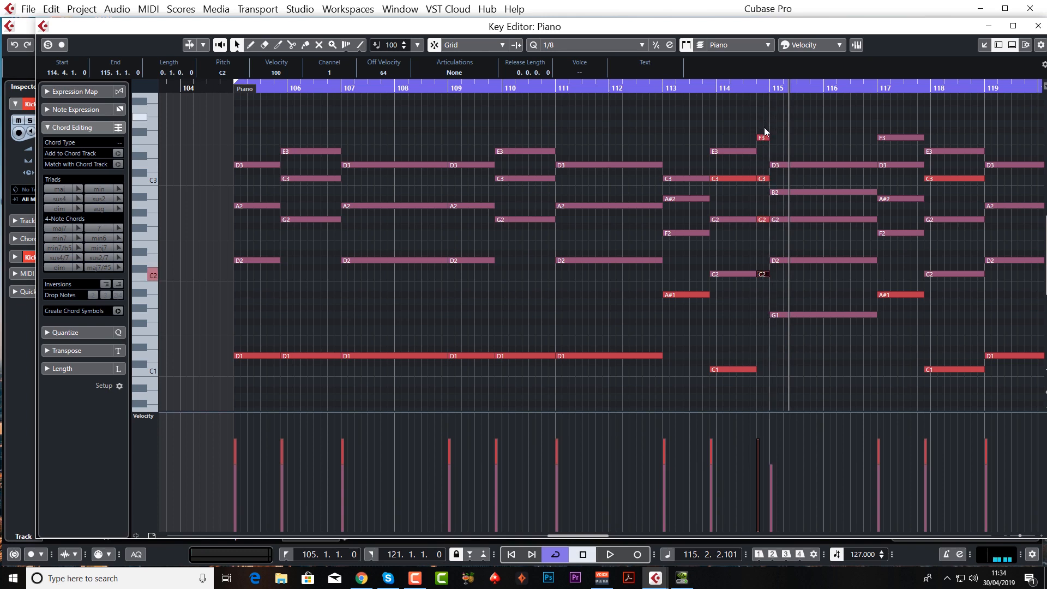
pyautogui.keyDown('alt'); pyautogui.click(760, 369); pyautogui.keyUp('alt')
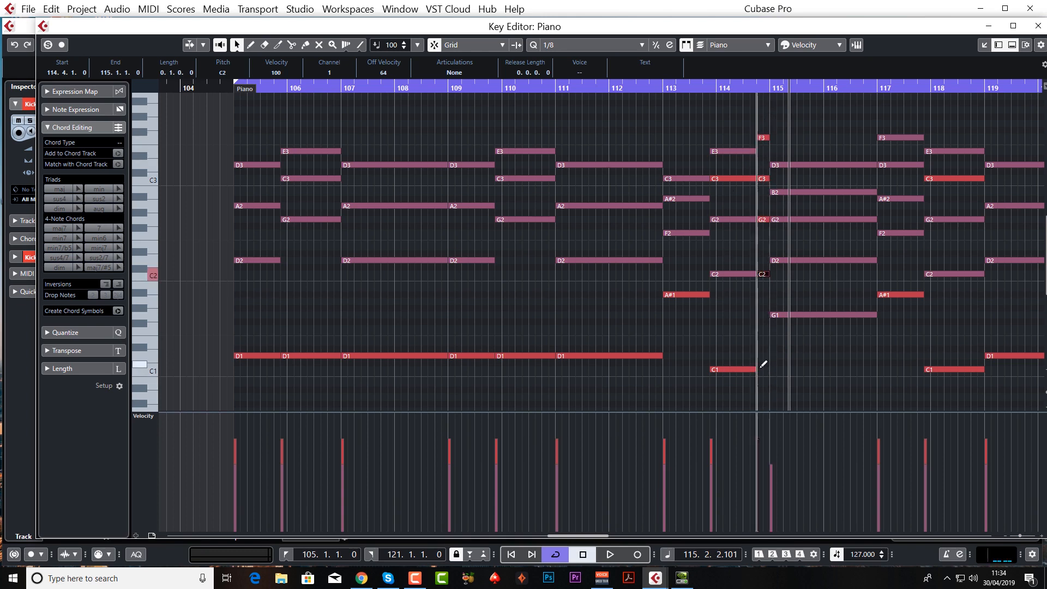
pyautogui.moveTo(764, 369); pyautogui.dragTo(766, 369)
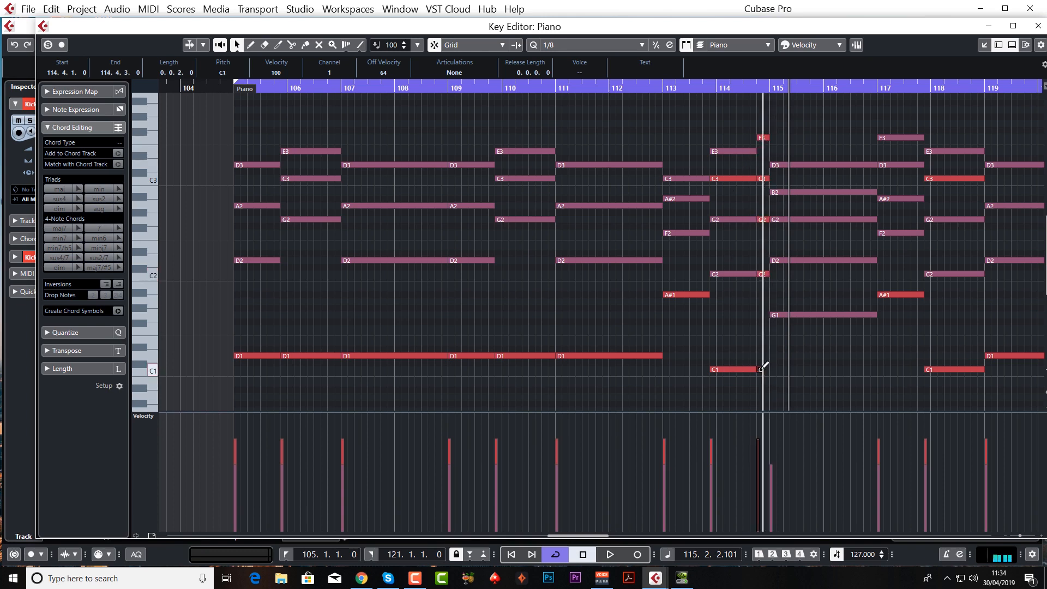
# - Play back the edited chords from just before bar 113 into bar 115
pyautogui.click(650, 86)
pyautogui.press('space')
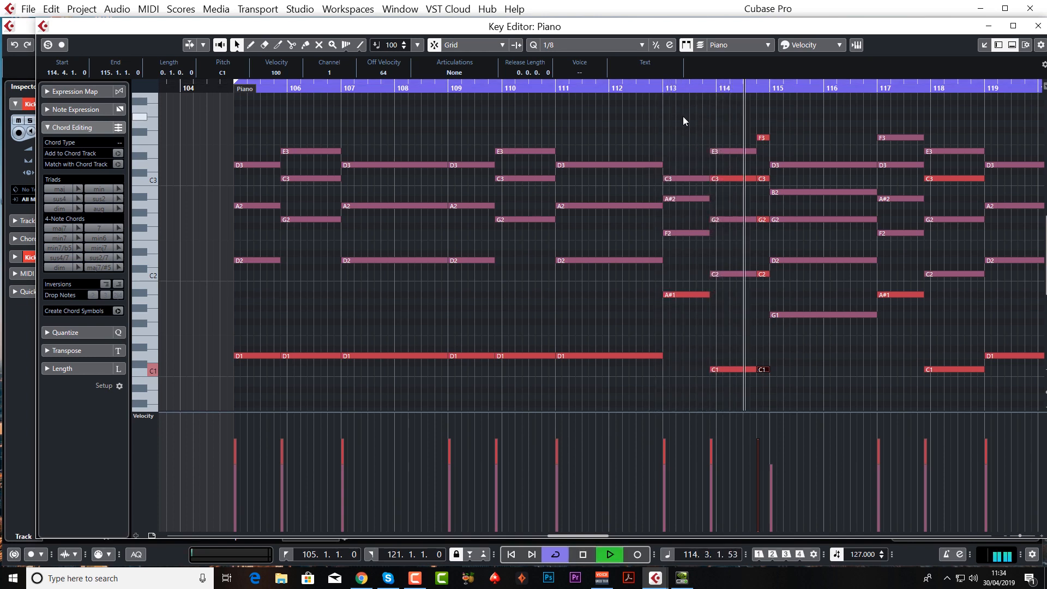
pyautogui.press('space')
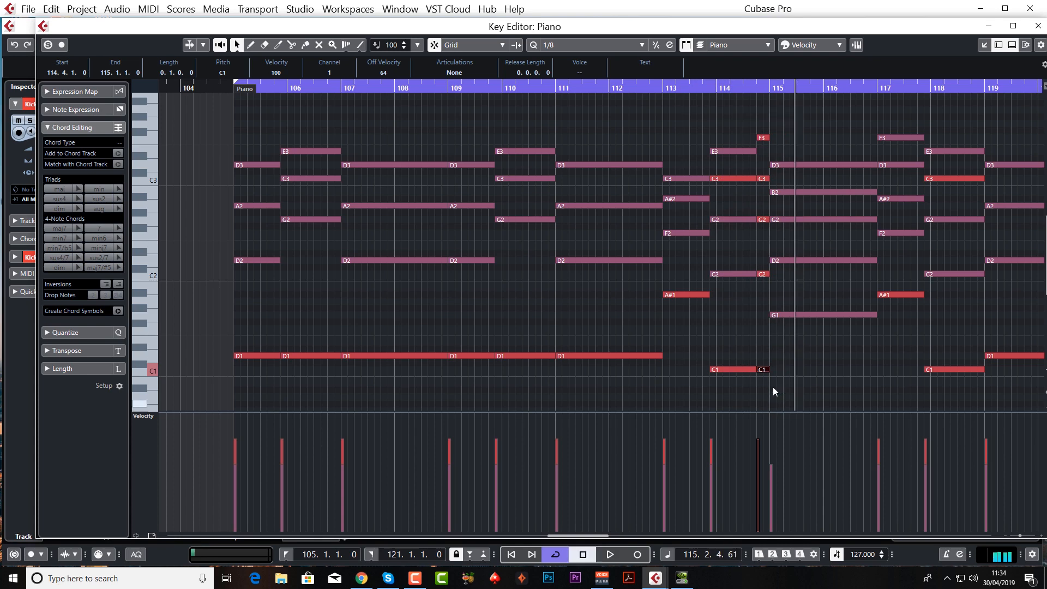
# - Delete the short C1 note at 114.4.1, set the C2 there to velocity 77, and play back the chords into bar 116
pyautogui.moveTo(764, 346); pyautogui.dragTo(764, 376)
pyautogui.moveTo(761, 255); pyautogui.dragTo(771, 394)
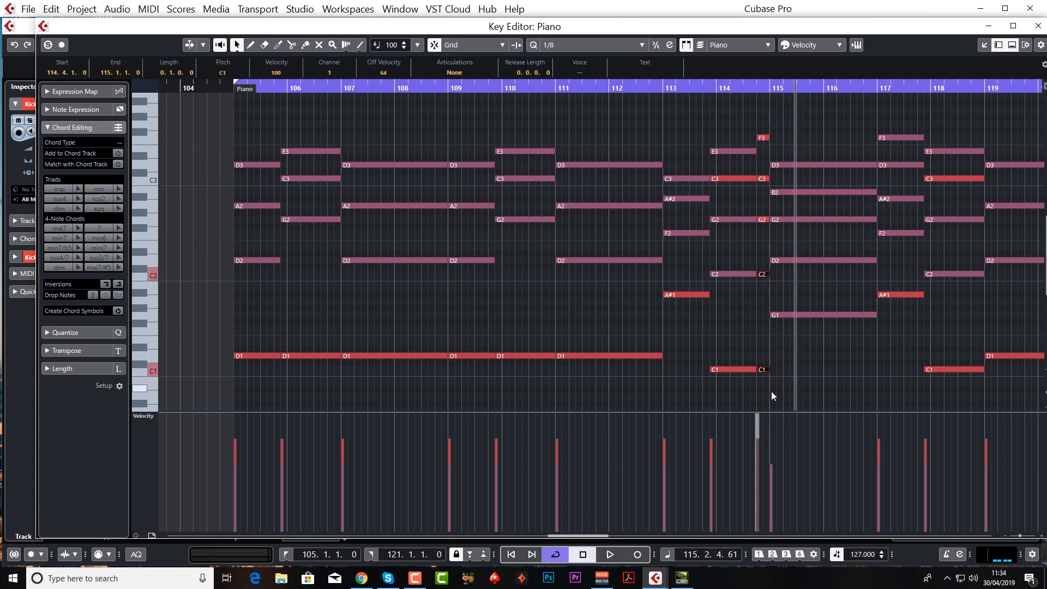
pyautogui.moveTo(763, 345); pyautogui.dragTo(765, 385)
pyautogui.hotkey('shift', 'Up')
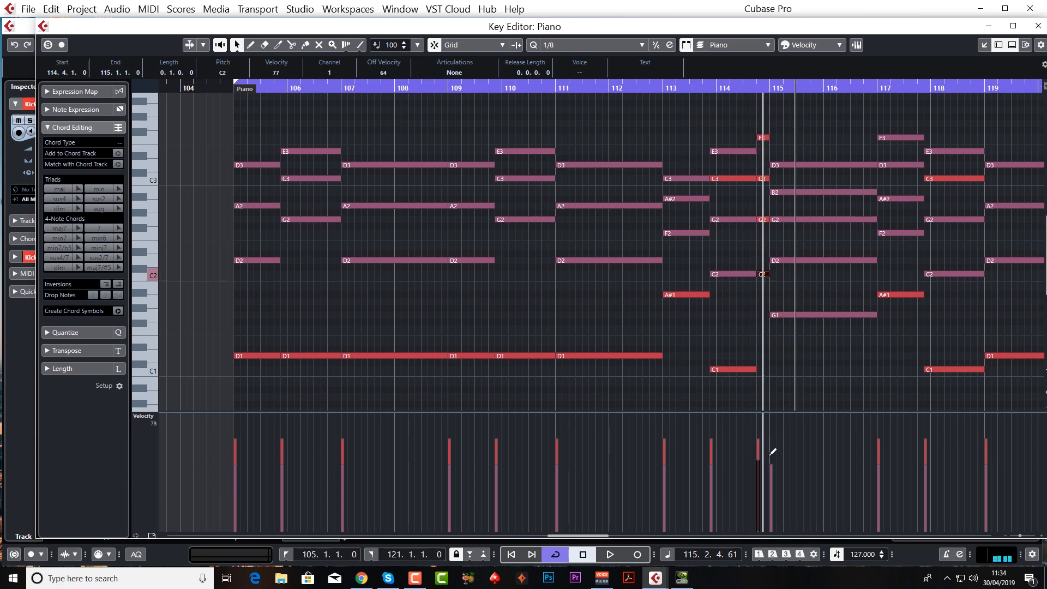
pyautogui.click(627, 88)
pyautogui.press('space')
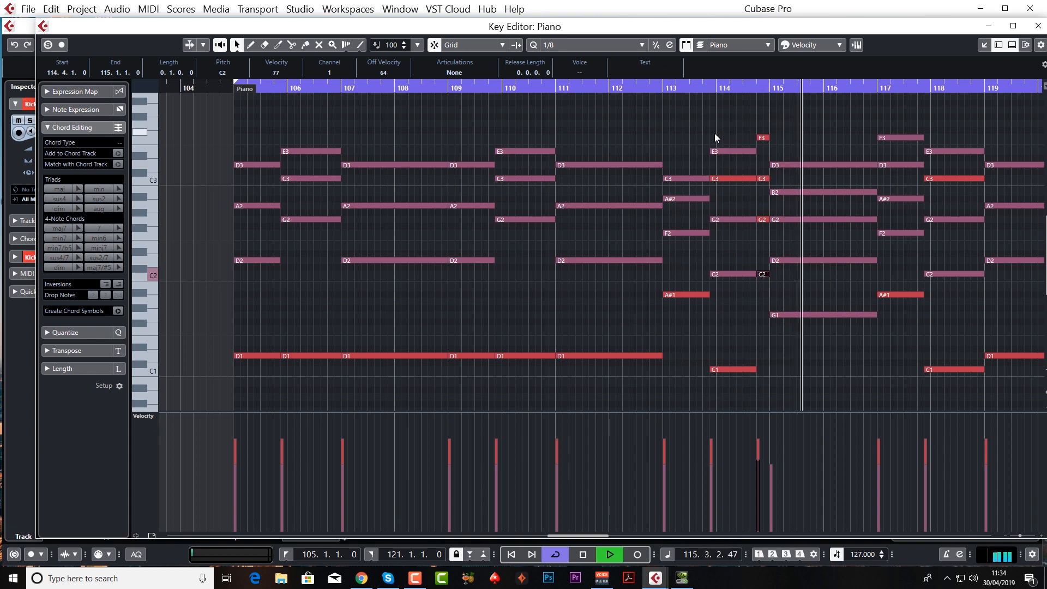
pyautogui.press('space')
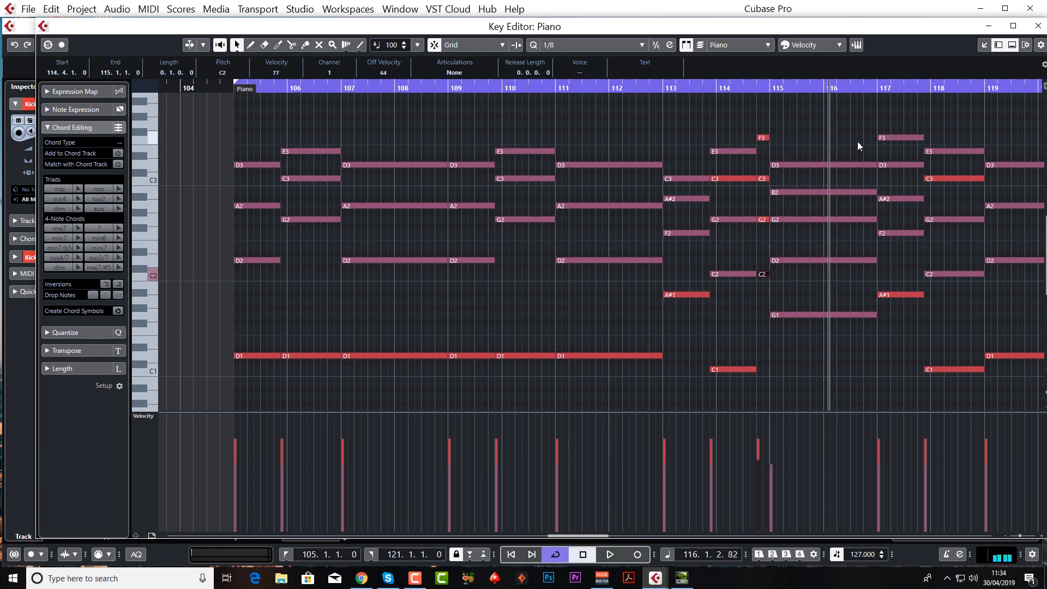
# - Shorten the G major chord at bar 115 to one bar and duplicate it into bar 116
pyautogui.moveTo(857, 141); pyautogui.dragTo(815, 316)
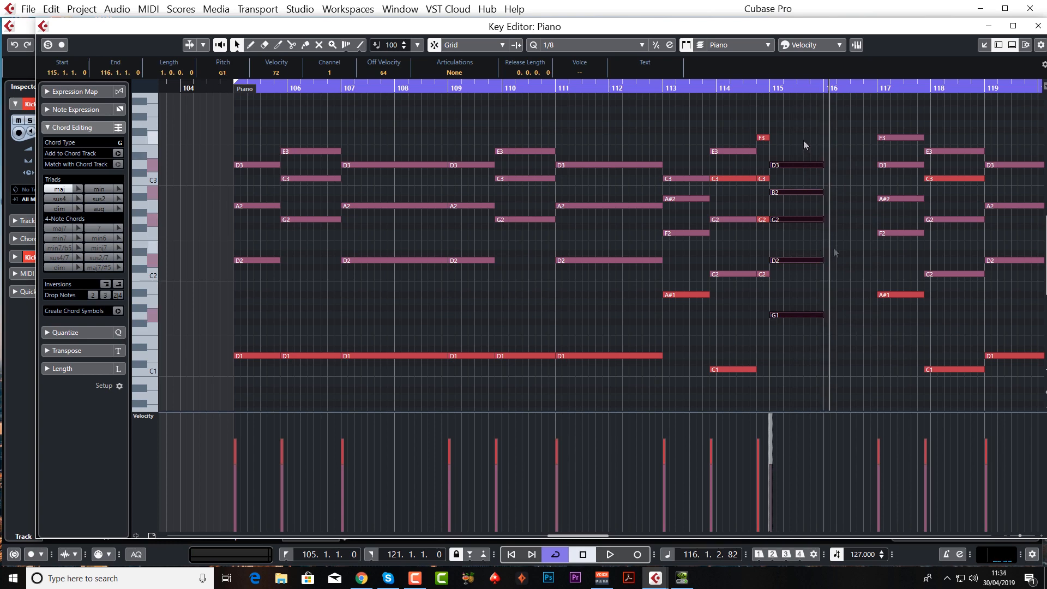
pyautogui.hotkey('alt', 'd')
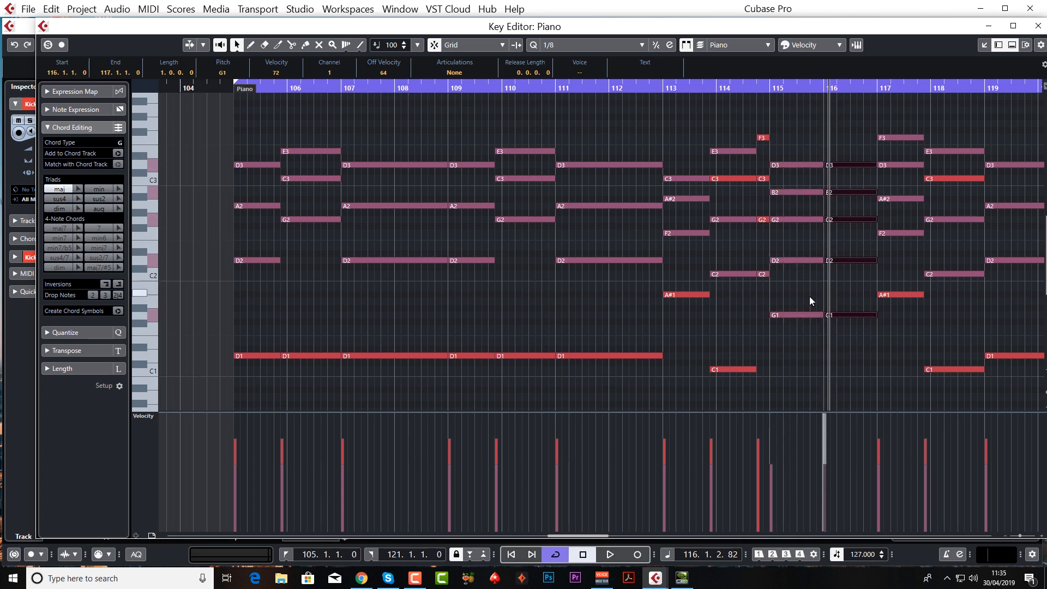
pyautogui.click(852, 204)
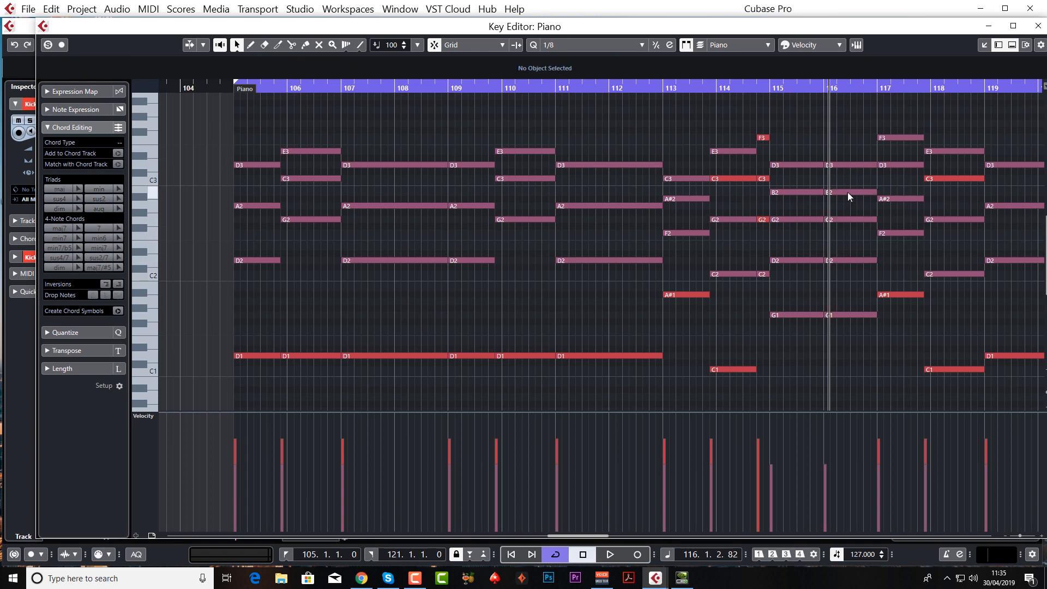
# - Raise the B2 note of the bar 116 chord to C3 and play back from about bar 114
pyautogui.moveTo(847, 193); pyautogui.dragTo(849, 179)
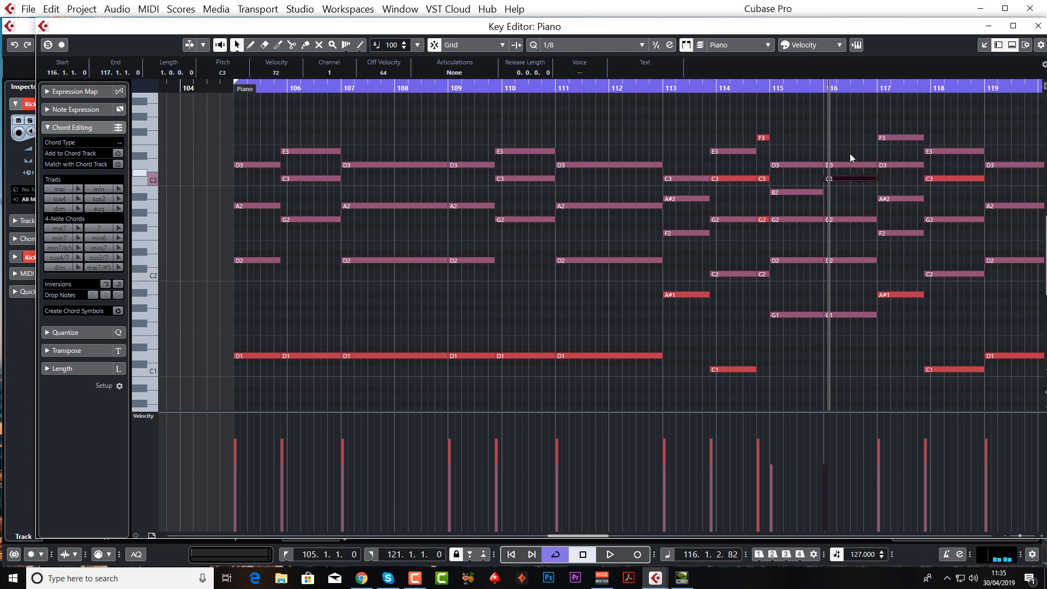
pyautogui.moveTo(850, 132); pyautogui.dragTo(847, 393)
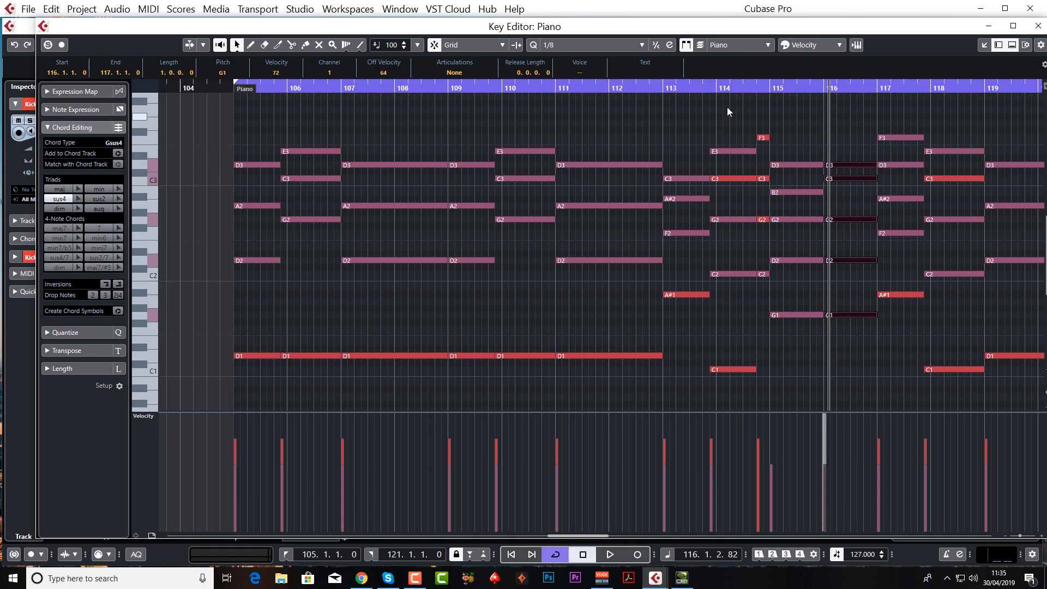
pyautogui.click(728, 86)
pyautogui.press('space')
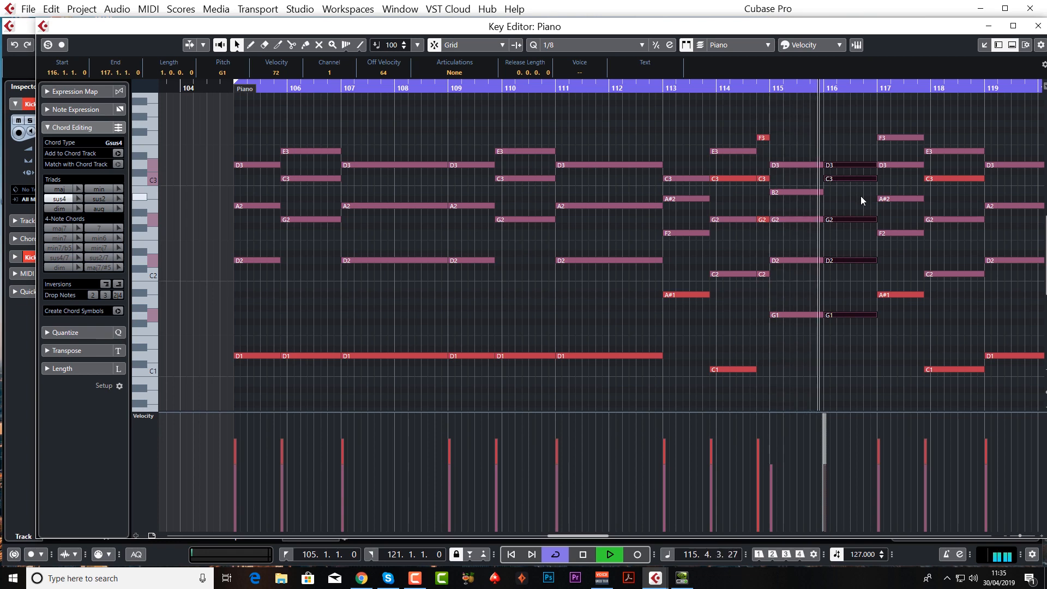
# - End the bar 116 chord at 116.3.3, add a G major chord from there to bar 117, and play back the change
pyautogui.press('space')
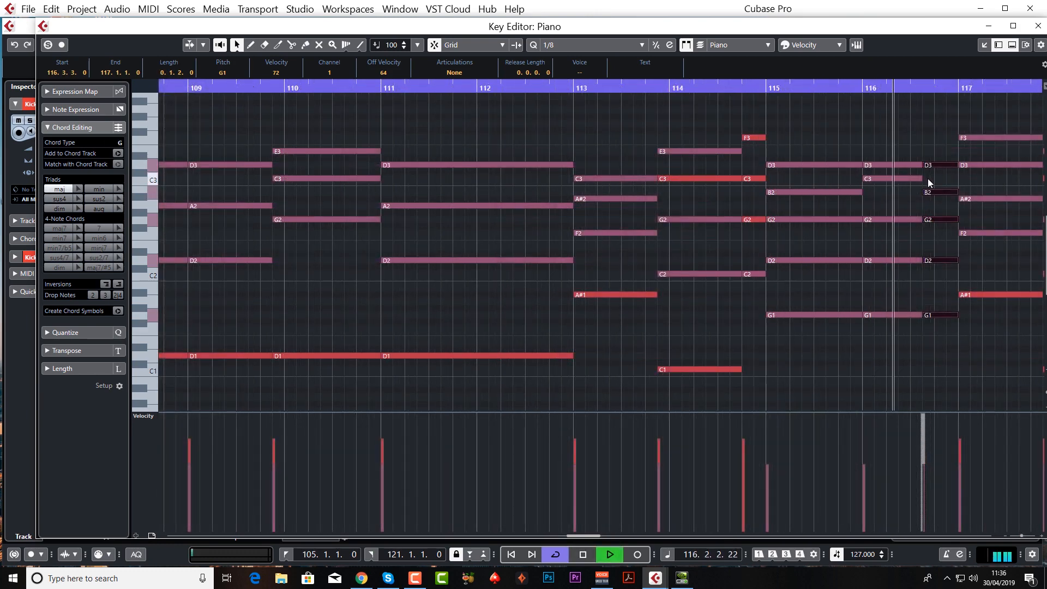
pyautogui.press('space')
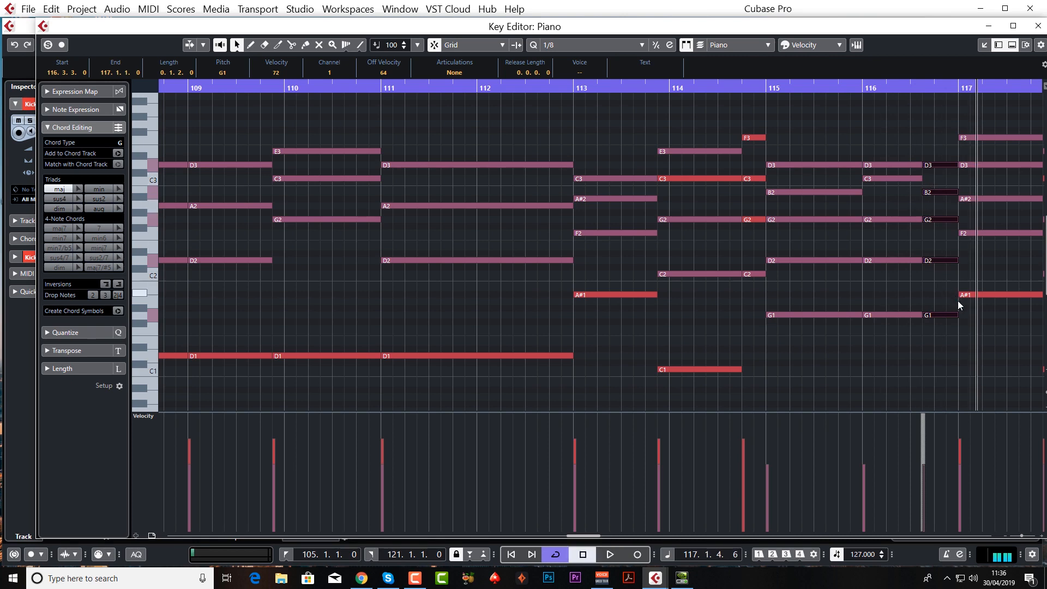
# - Delete the G1 notes at 116.1.1 and 116.3.3, lower the D2 velocity at 116.3.3, and set the C3 velocity at 116.1.1 to 86
pyautogui.moveTo(936, 297); pyautogui.dragTo(938, 337)
pyautogui.press('Delete')
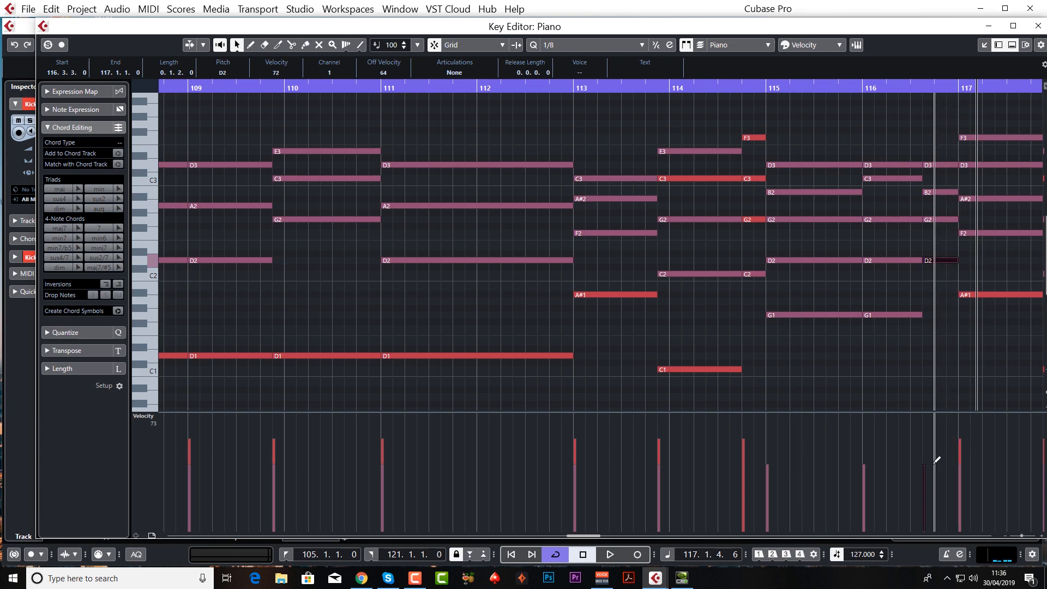
pyautogui.click(887, 179)
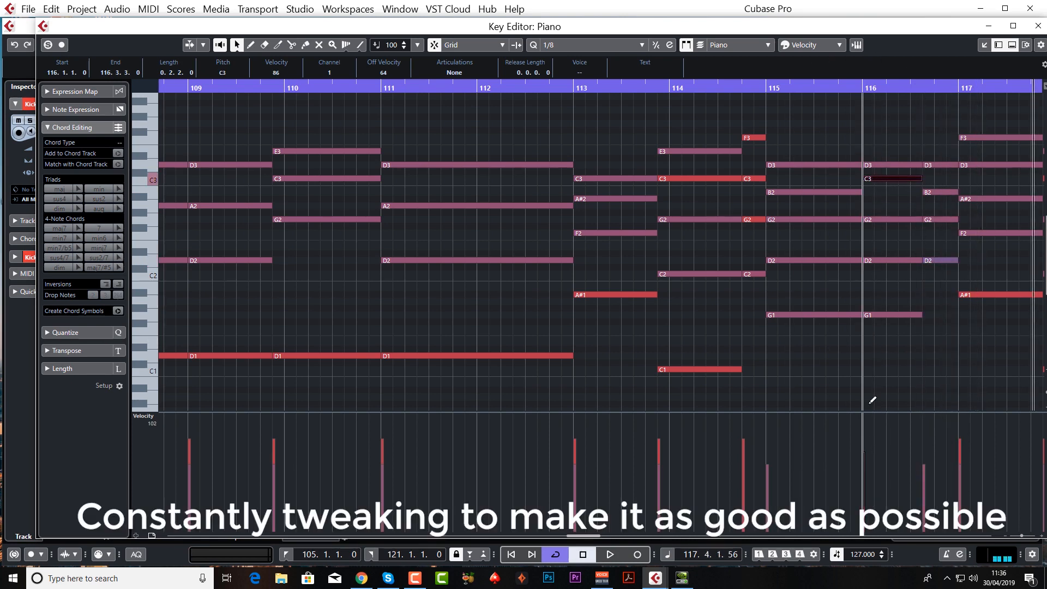
pyautogui.moveTo(878, 286); pyautogui.dragTo(883, 348)
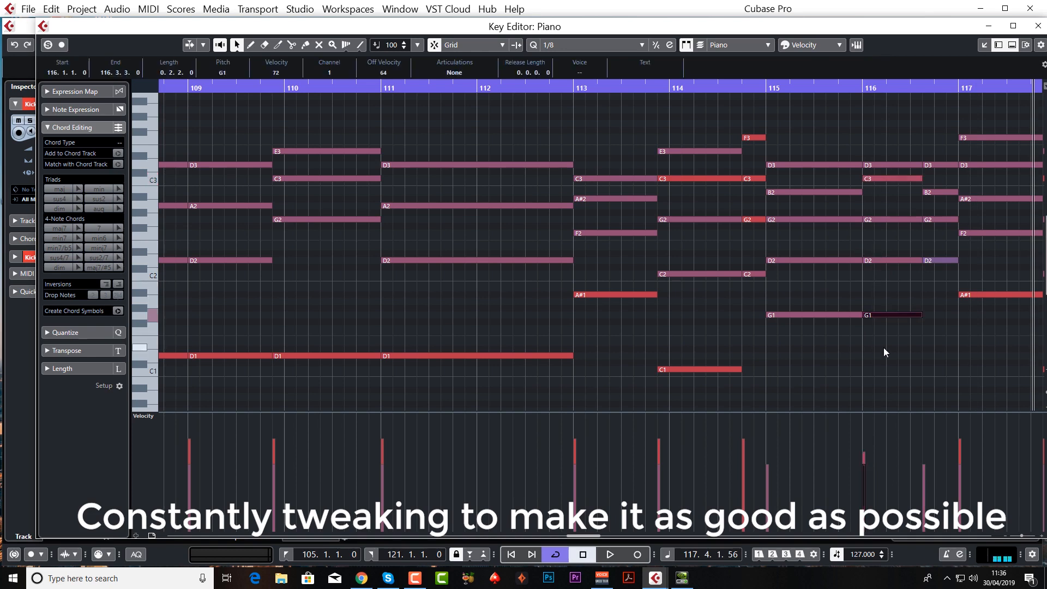
pyautogui.press('Delete')
# - Play back the edited chords from just before bar 114 into bar 118
pyautogui.click(656, 89)
pyautogui.press('space')
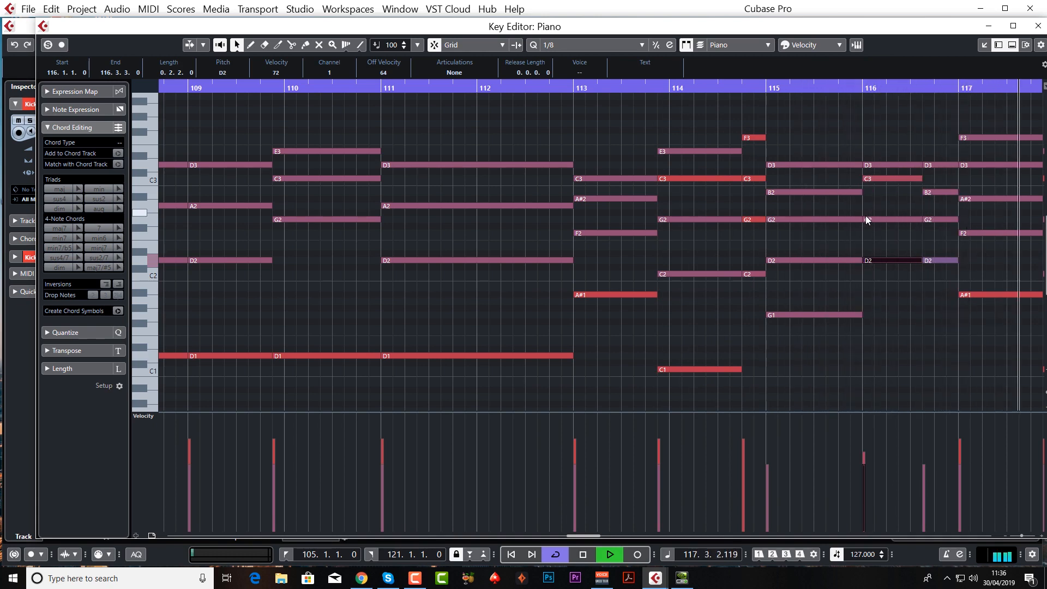
pyautogui.press('space')
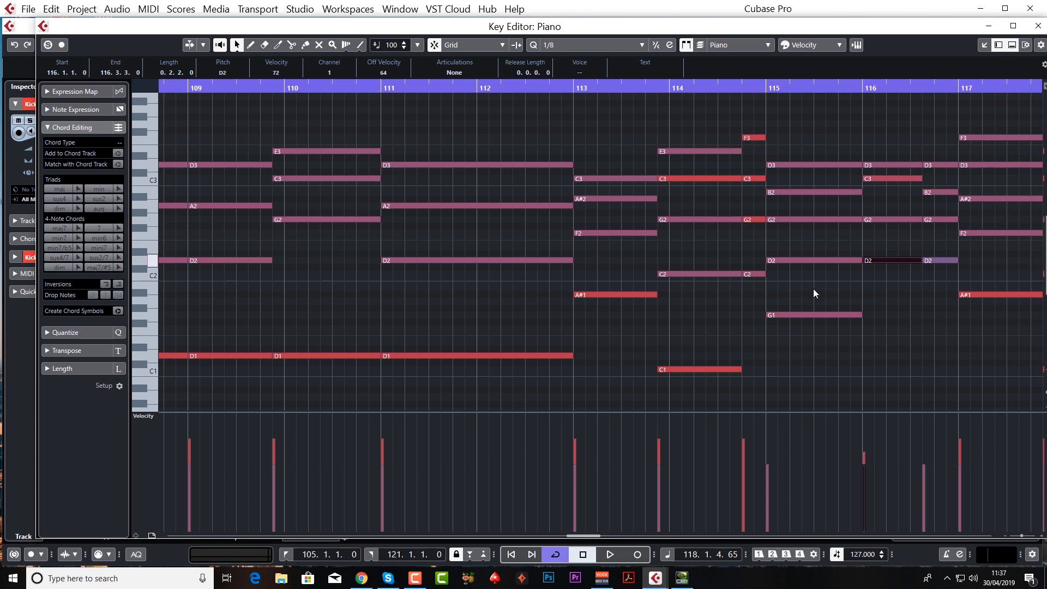
# - Select the G1 note at bar 115, play back from just before bar 114, and turn on Auto-Scroll
pyautogui.moveTo(812, 292); pyautogui.dragTo(785, 336)
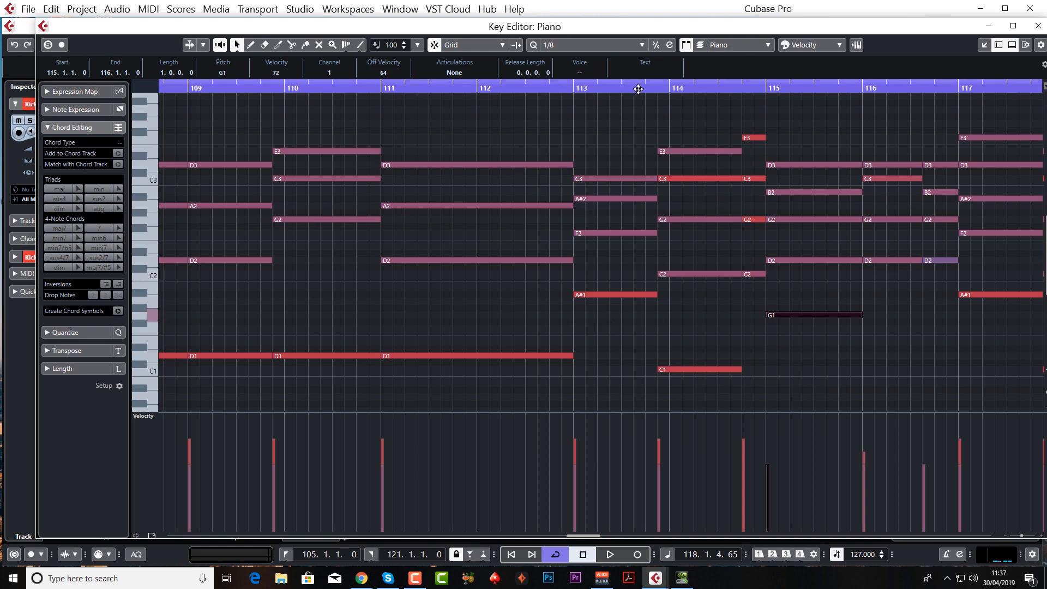
pyautogui.click(638, 89)
pyautogui.press('space')
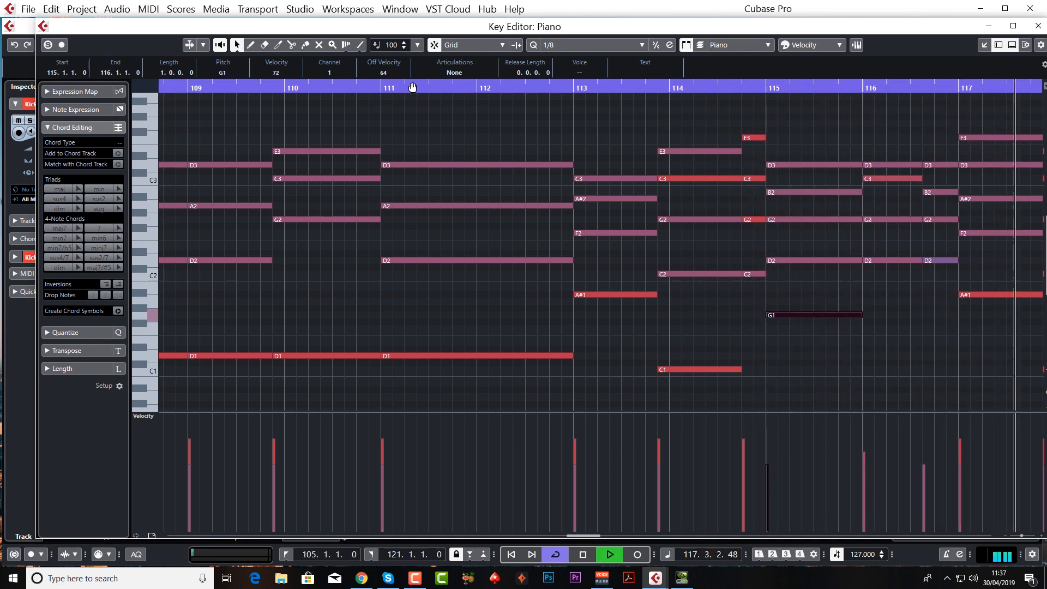
pyautogui.click(190, 46)
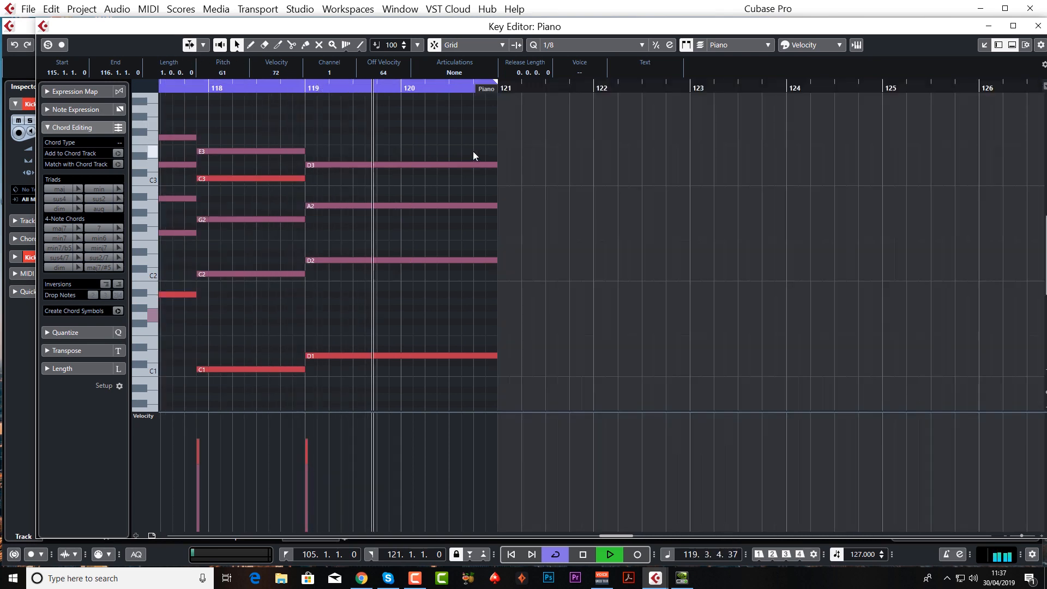
# - Shorten the bar 119 D chord to one bar and copy the chord starting at 105.4.3 to 120.1.1, enlarging the part to fit
pyautogui.press('space')
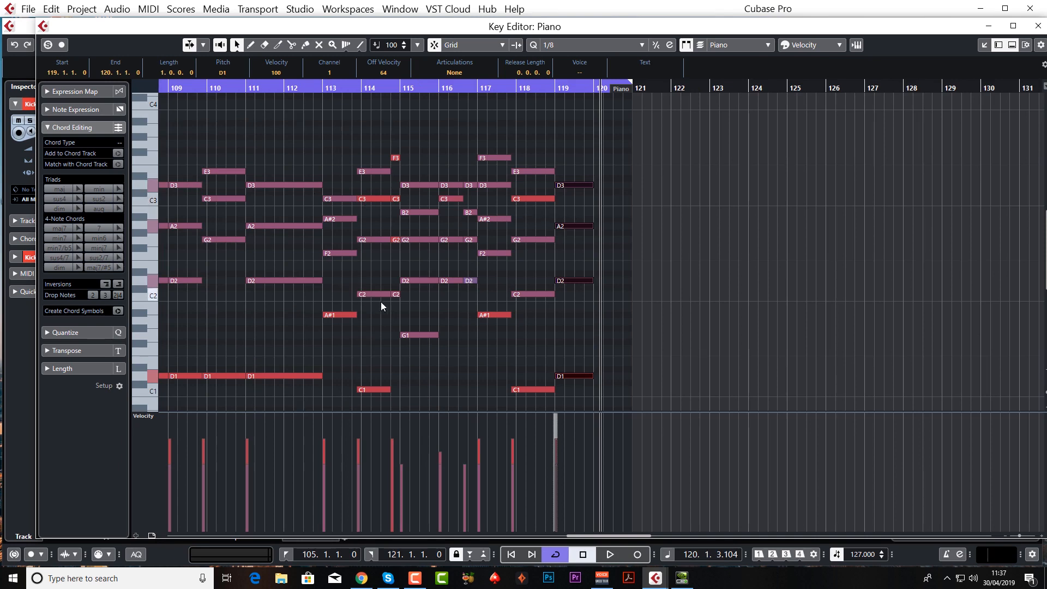
pyautogui.hscroll(-1, 499, 293)
pyautogui.hscroll(-5, 499, 292)
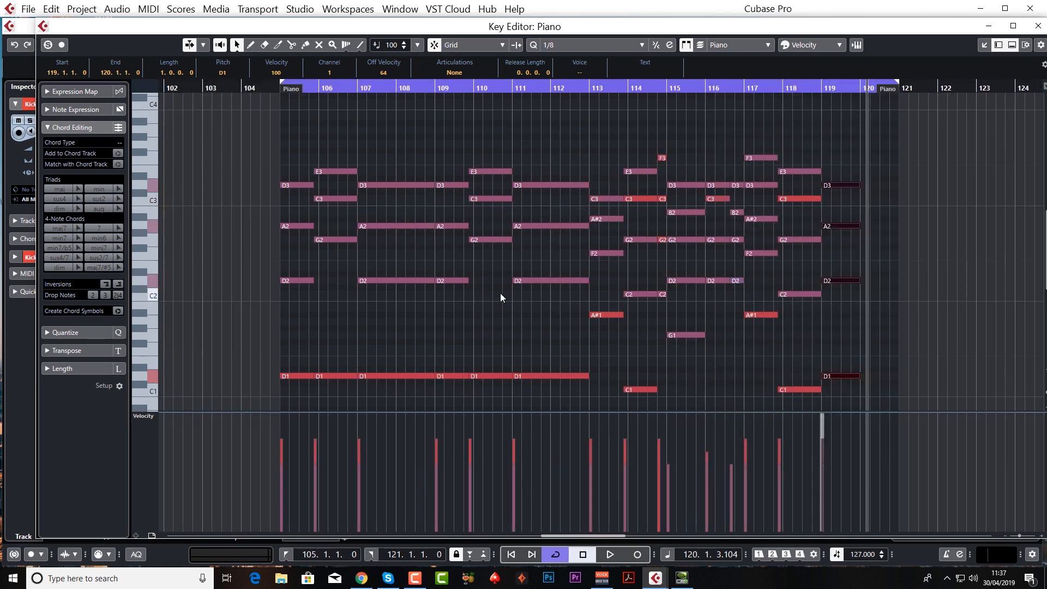
pyautogui.moveTo(341, 145); pyautogui.dragTo(863, 389)
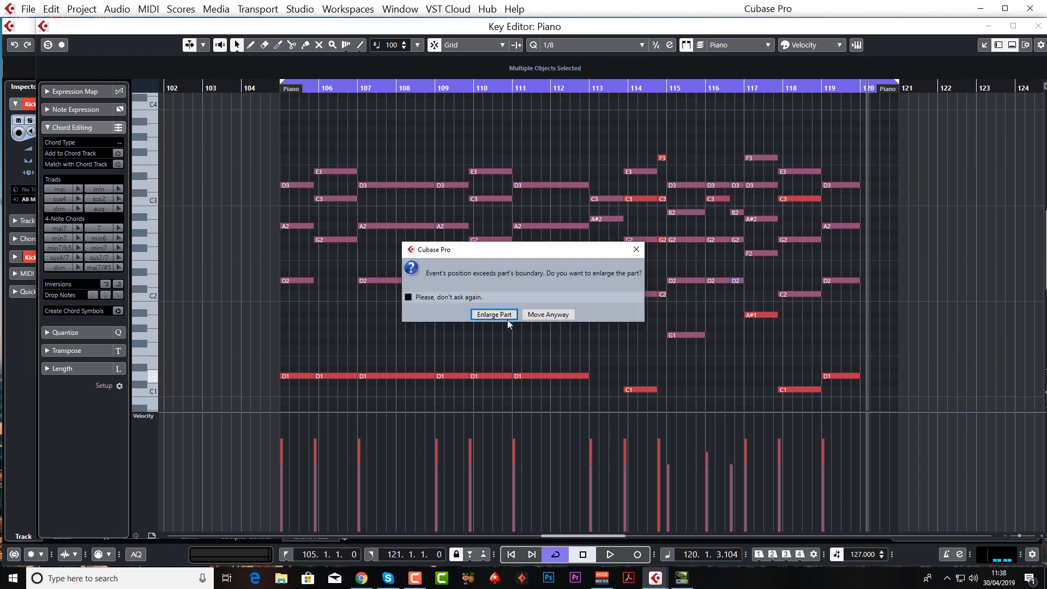
pyautogui.click(493, 314)
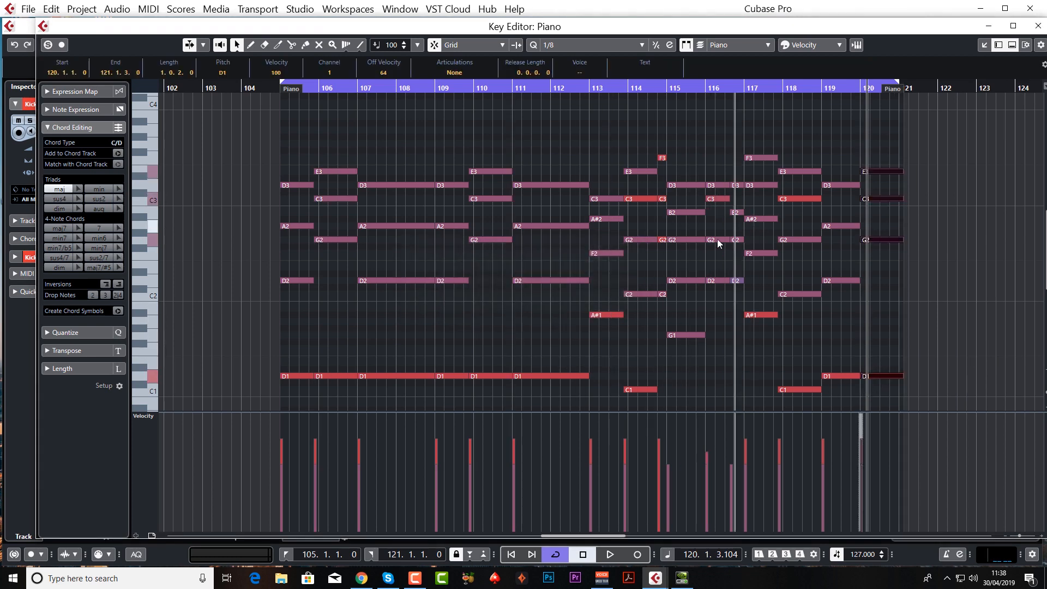
# - Shorten the copied bar 120 chord to end at 121.1.1 and play back the transition from bar 119 into it
pyautogui.hscroll(5, 625, 374)
pyautogui.hscroll(1, 625, 374)
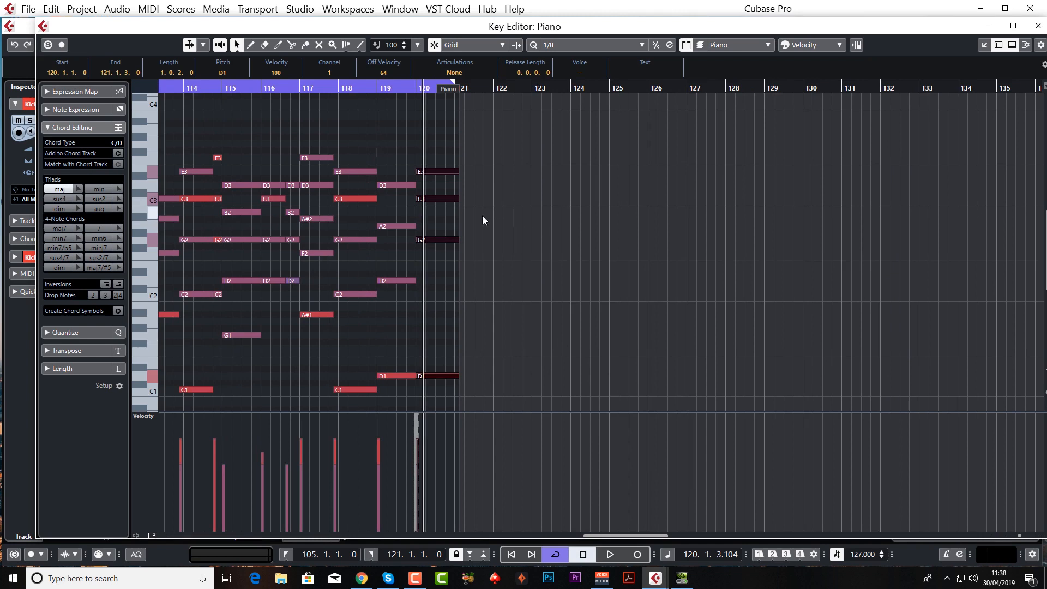
pyautogui.moveTo(456, 240); pyautogui.dragTo(454, 241)
pyautogui.press('space')
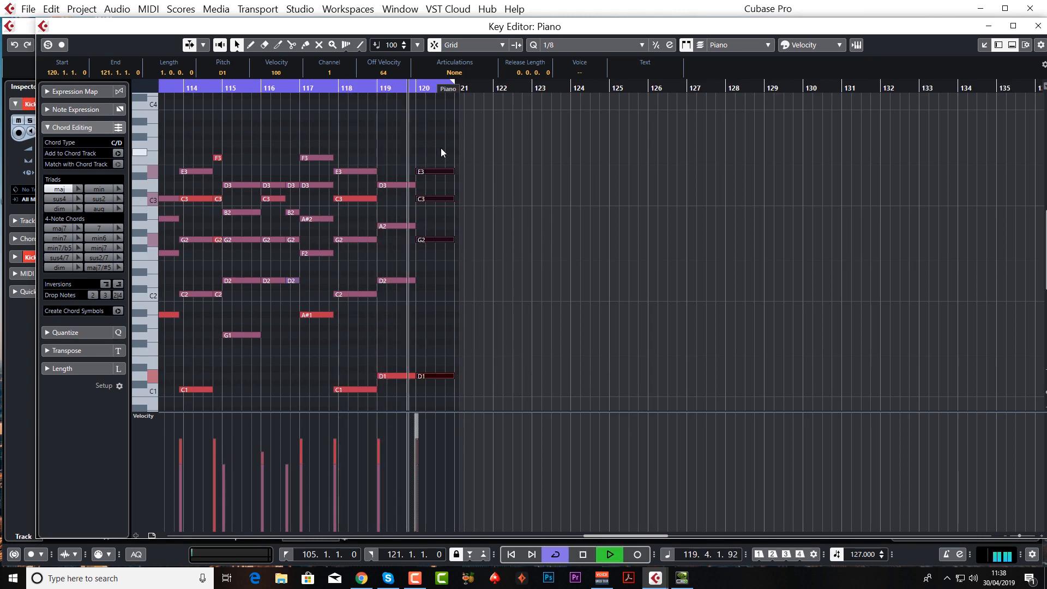
pyautogui.press('space')
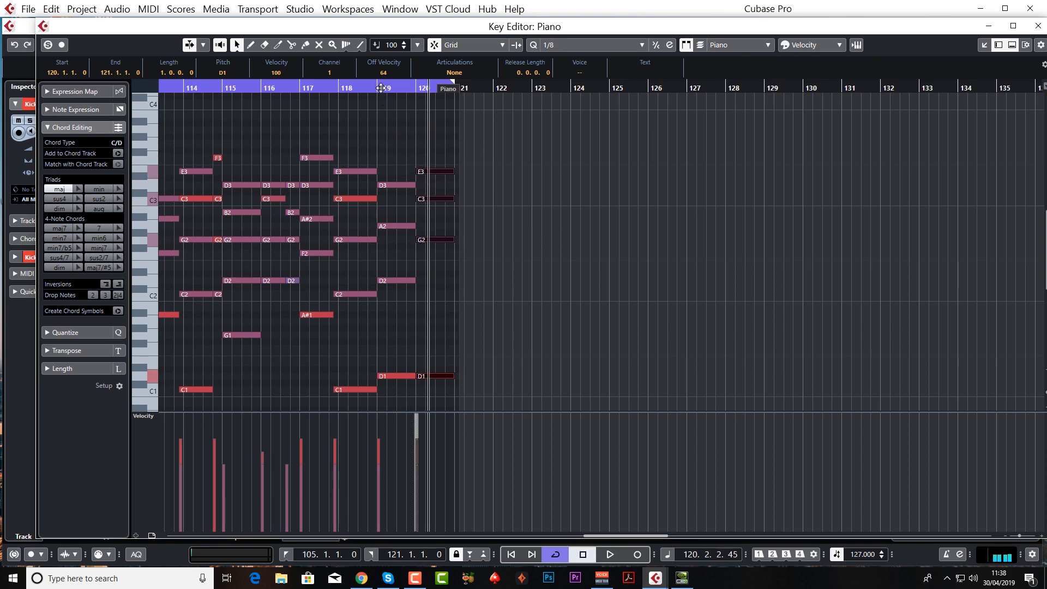
# - End the bar 119 D chord at 119.4.3 and make the following chord span from there to 121.1.3, matching the right locator to its end
pyautogui.moveTo(380, 88); pyautogui.dragTo(380, 103)
pyautogui.moveTo(486, 143); pyautogui.dragTo(495, 385)
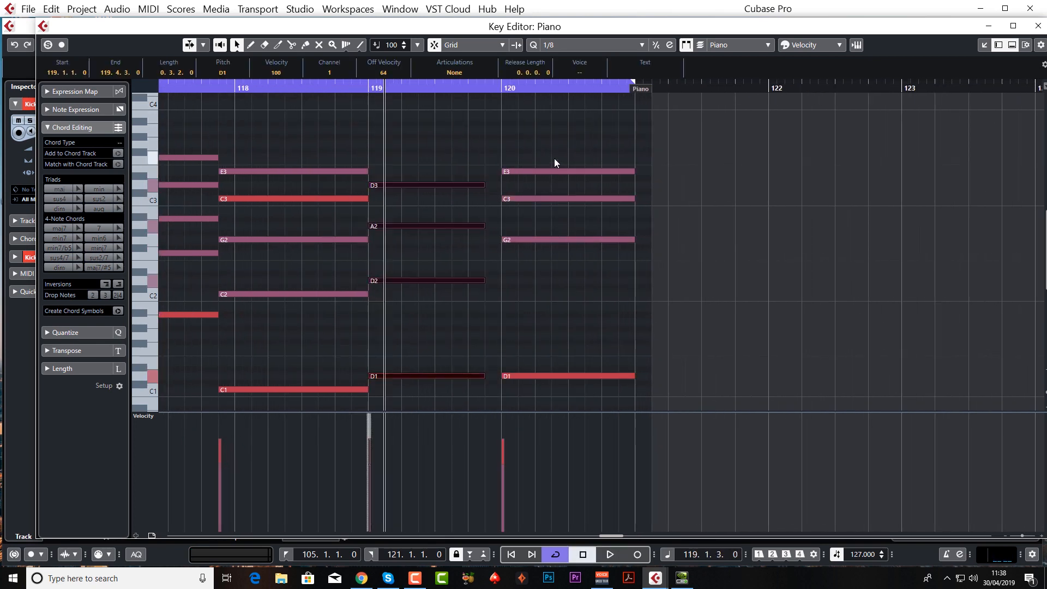
pyautogui.moveTo(554, 160); pyautogui.dragTo(535, 375)
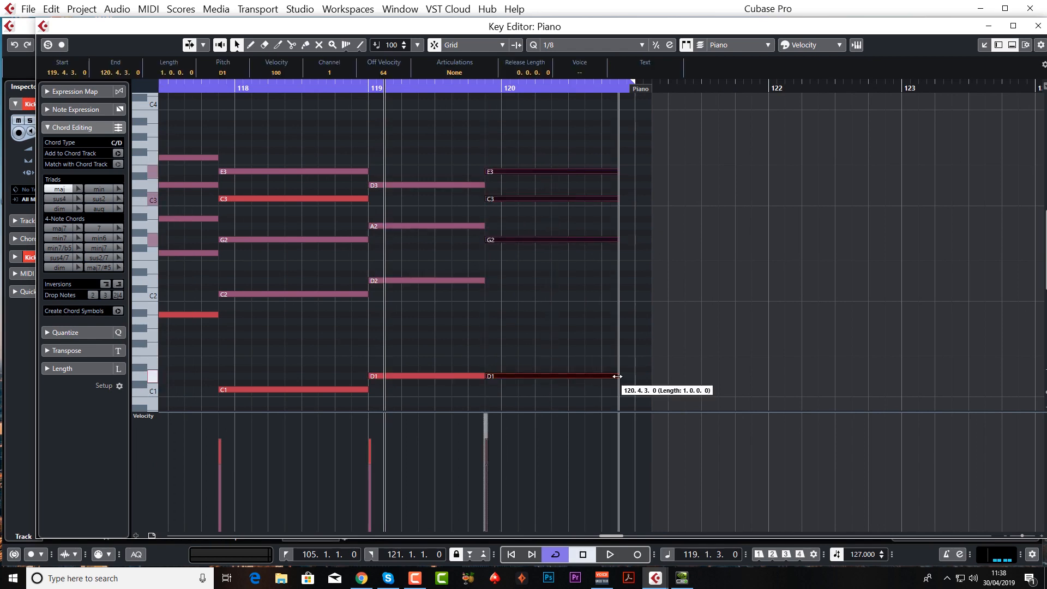
pyautogui.moveTo(617, 376); pyautogui.dragTo(651, 376)
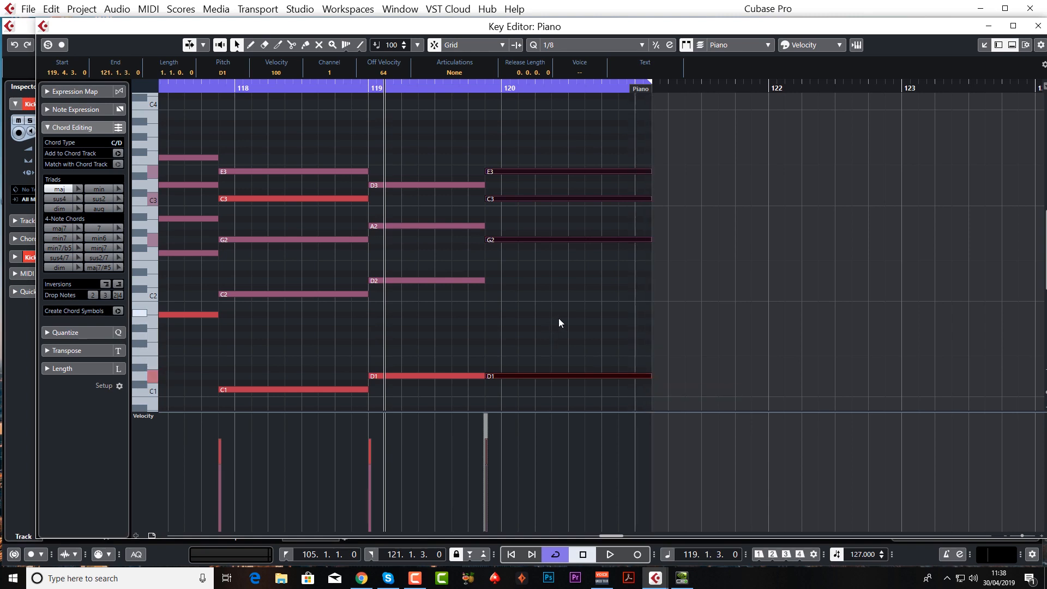
# - Play back the piano progression from the left locator at 105.1.1 into bar 114
pyautogui.press('KP_1')
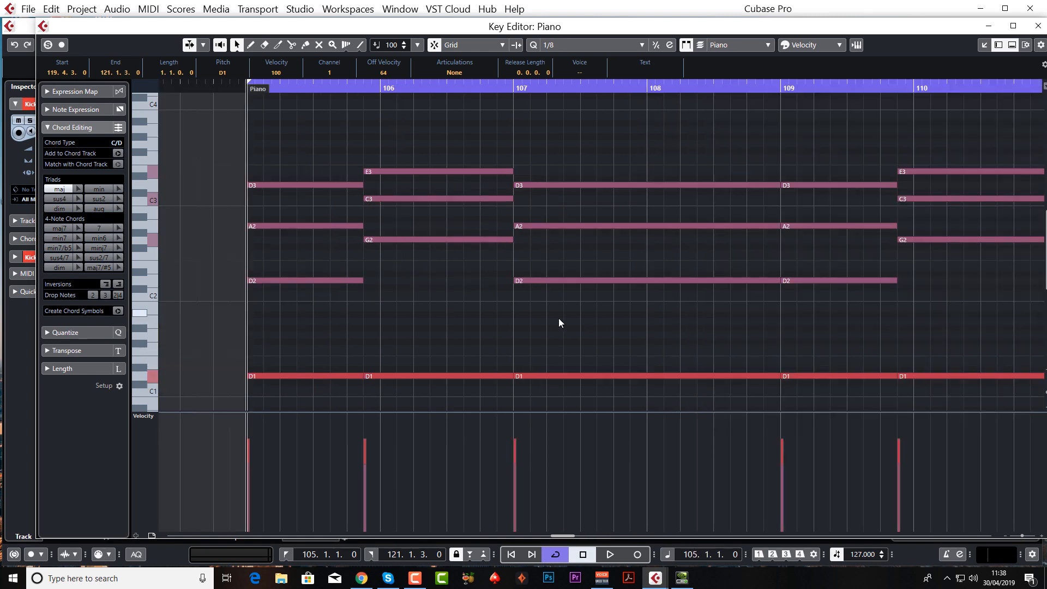
pyautogui.press('space')
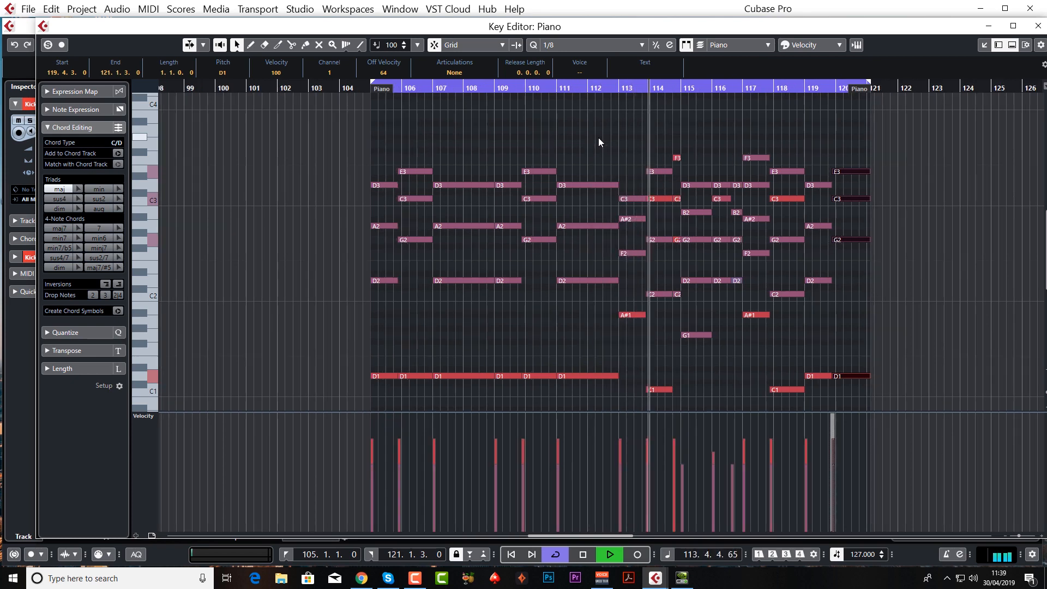
pyautogui.press('space')
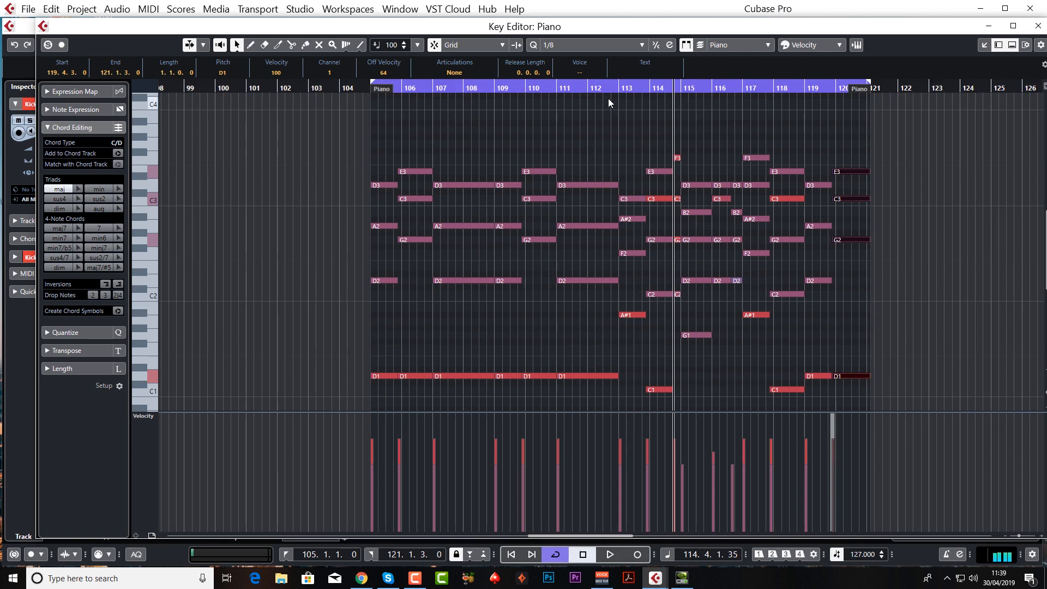
# - Audition the C3, A#2 and F2 notes of the bar 113 chord and play the progression from just before it
pyautogui.moveTo(610, 87); pyautogui.dragTo(610, 112)
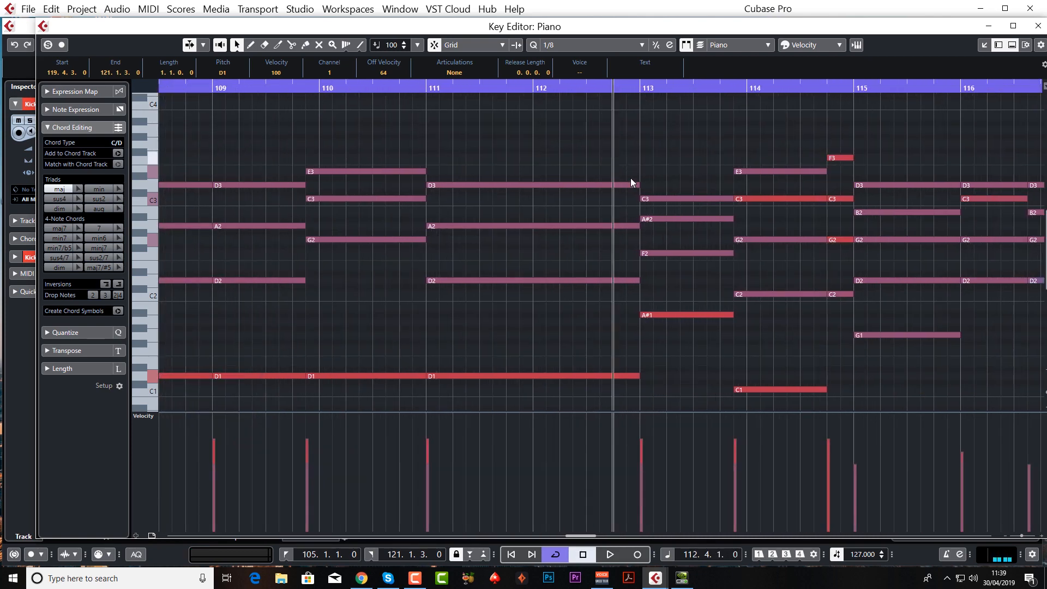
pyautogui.click(688, 198)
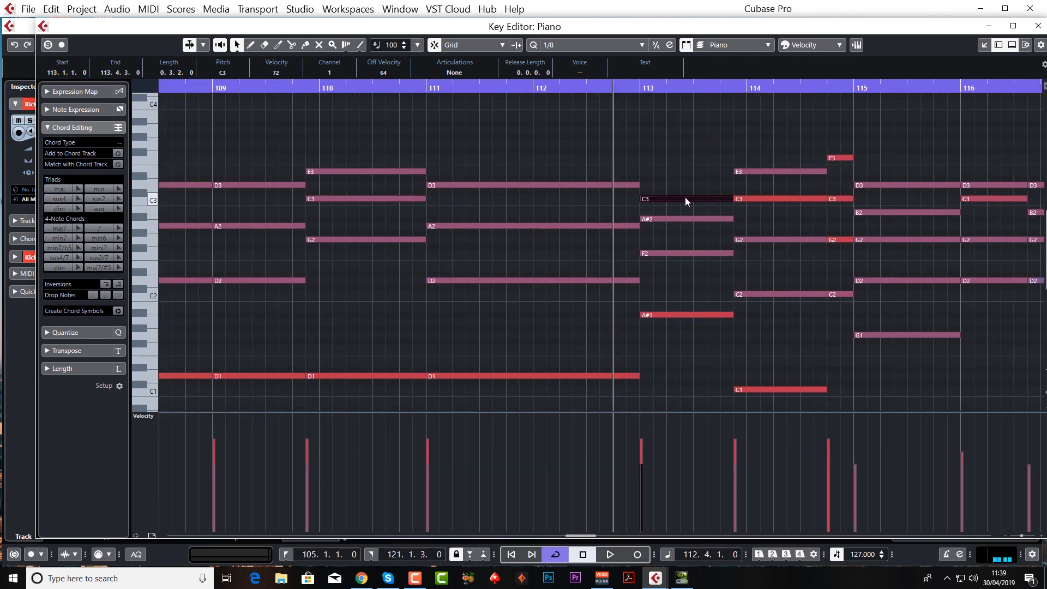
pyautogui.click(668, 219)
pyautogui.click(665, 253)
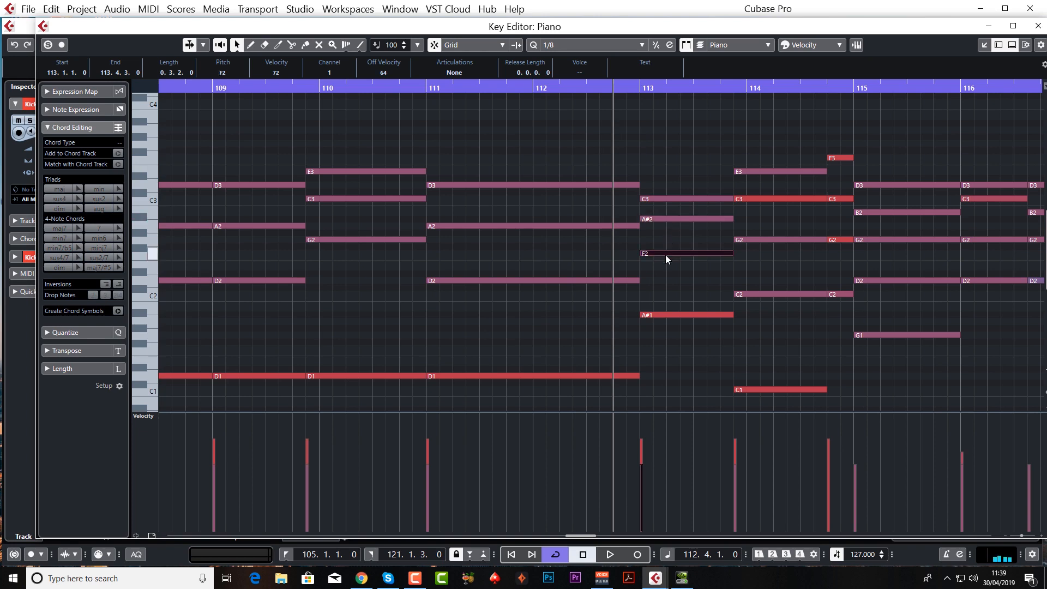
pyautogui.click(669, 200)
pyautogui.press('space')
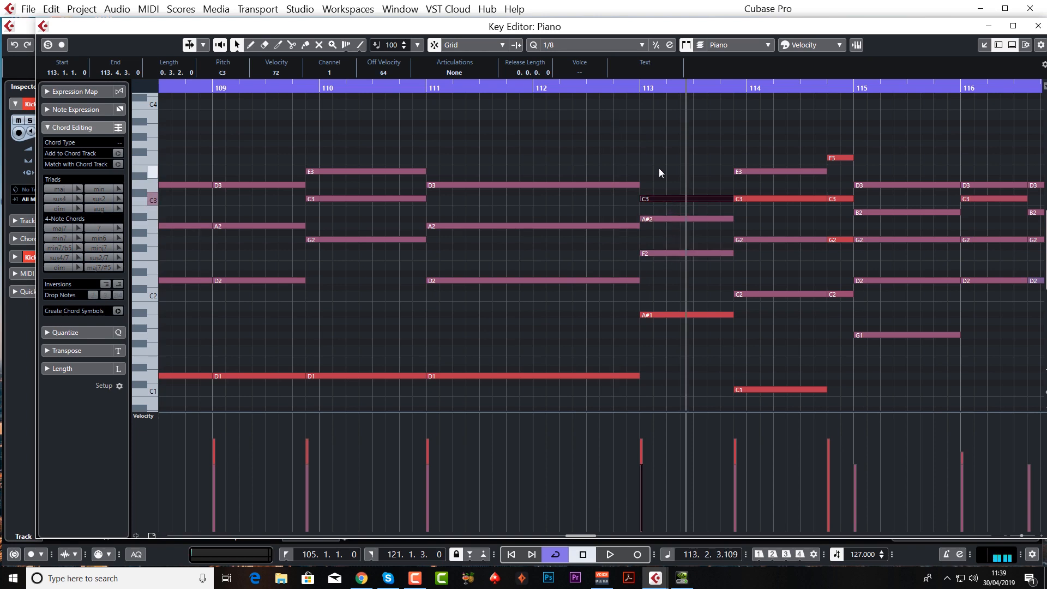
# - Add an A#3 note from 113.1.1 to 113.3.1 above the chord and play back the passage from around bar 112
pyautogui.click(645, 144)
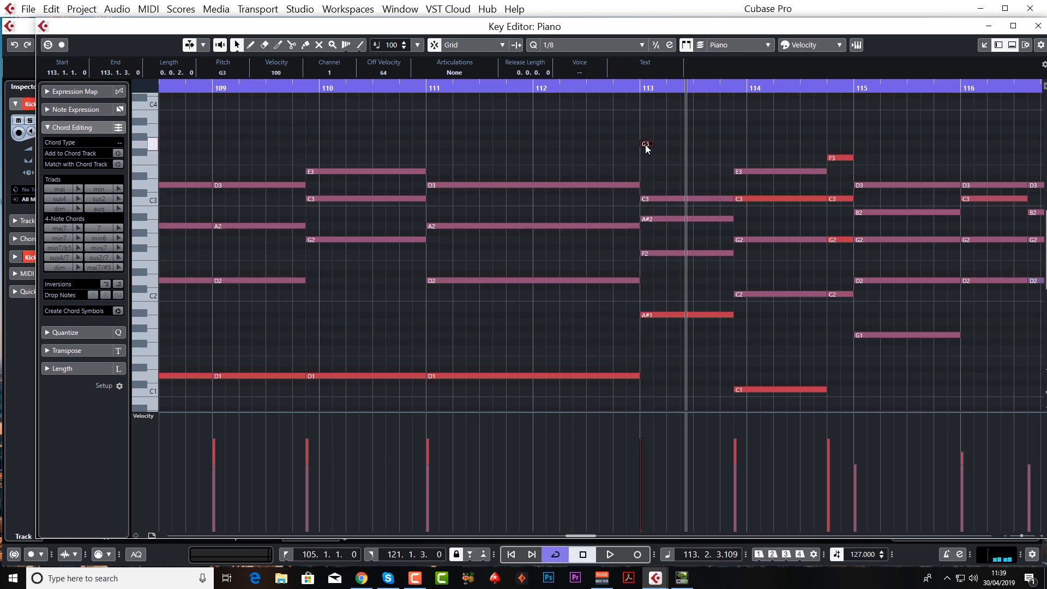
pyautogui.moveTo(646, 144); pyautogui.dragTo(687, 128)
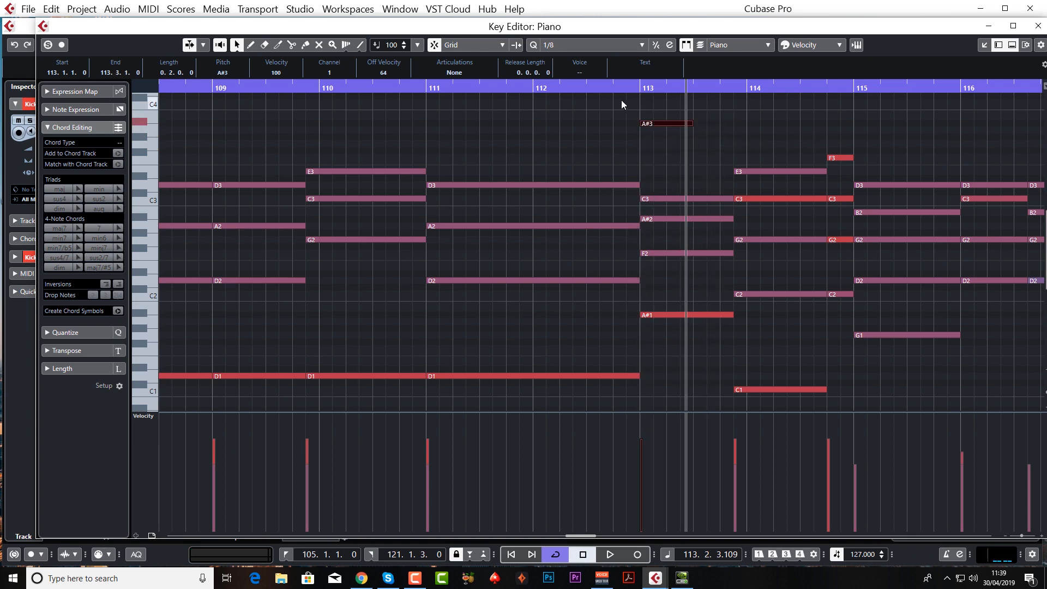
pyautogui.click(541, 85)
pyautogui.press('space')
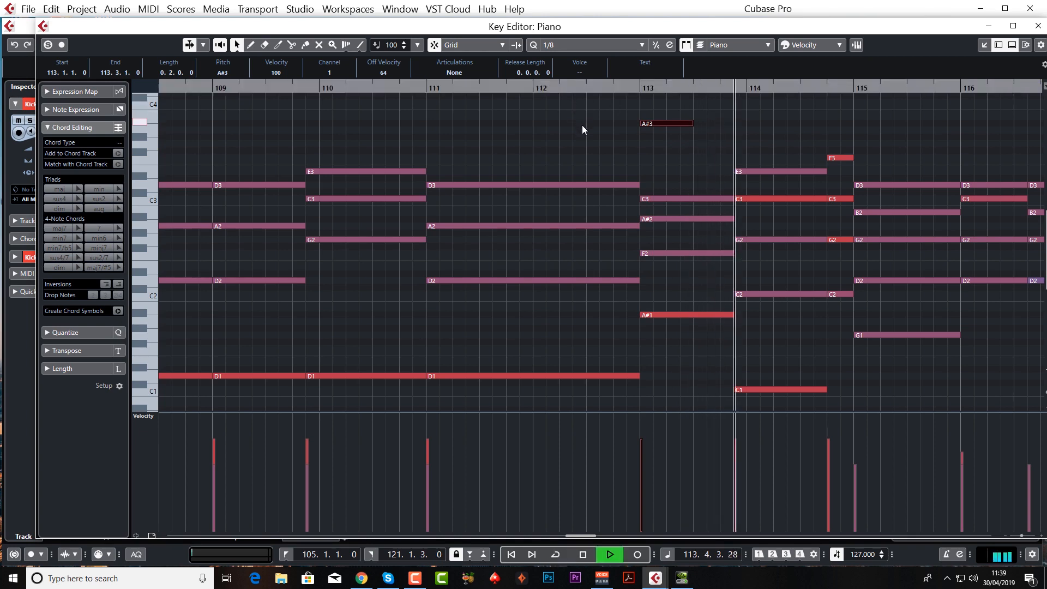
pyautogui.press('space')
pyautogui.click(516, 85)
pyautogui.press('space')
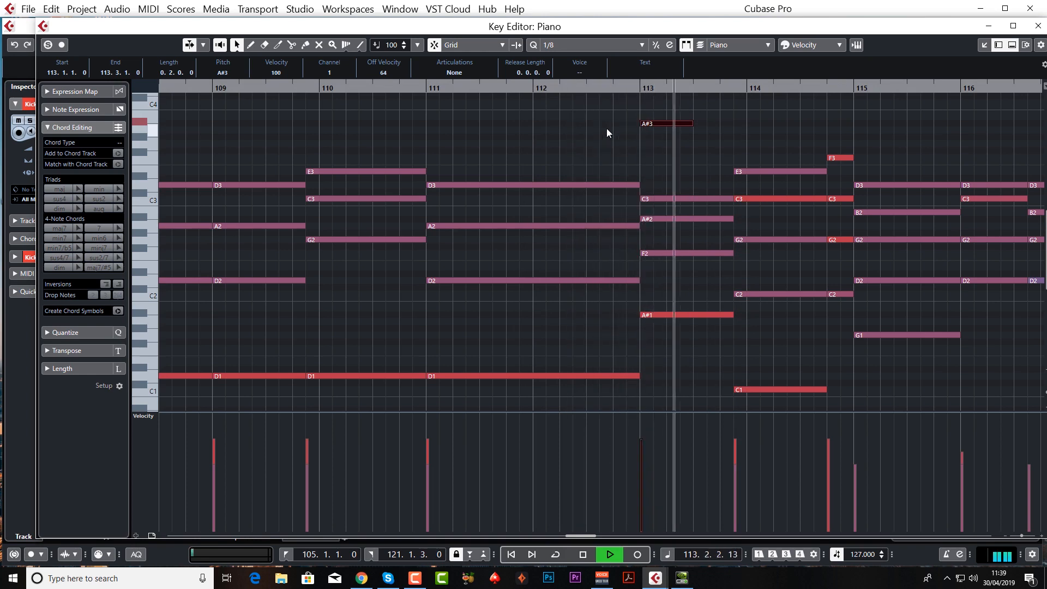
pyautogui.press('space')
# - Rework the top line into A3 from 113.1.1, F3 at 113.4.1 and G3 from 113.4.3 to 114.1.3, and play it back
pyautogui.moveTo(657, 124); pyautogui.dragTo(659, 159)
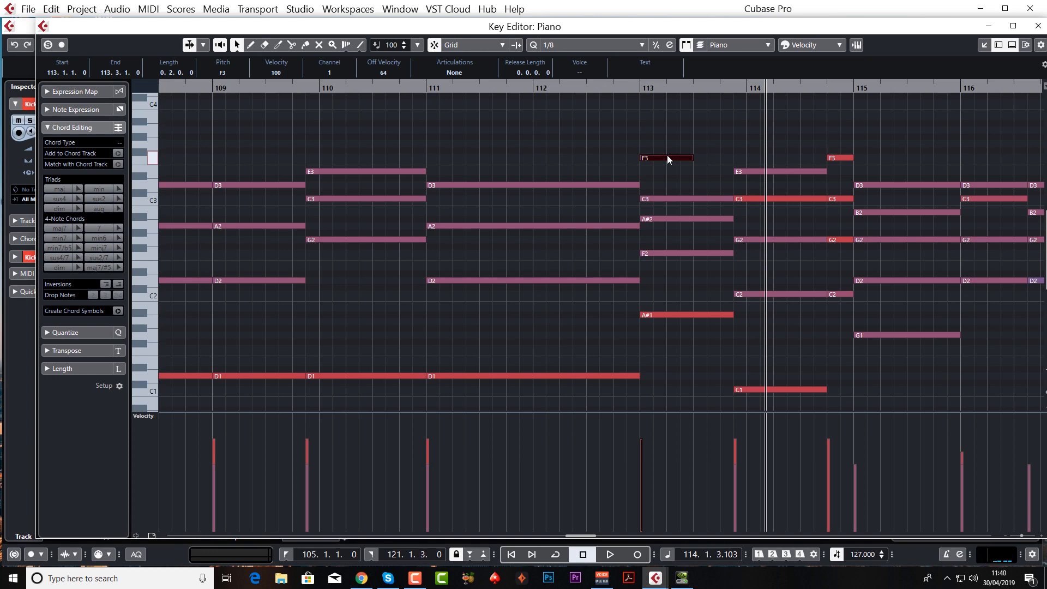
pyautogui.moveTo(654, 153); pyautogui.dragTo(655, 128)
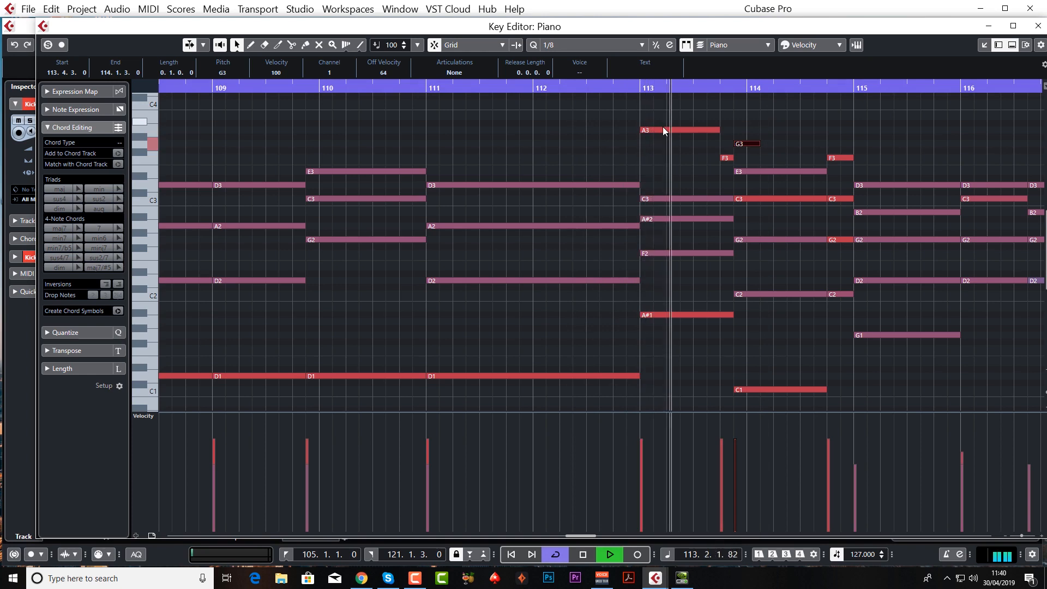
pyautogui.press('space')
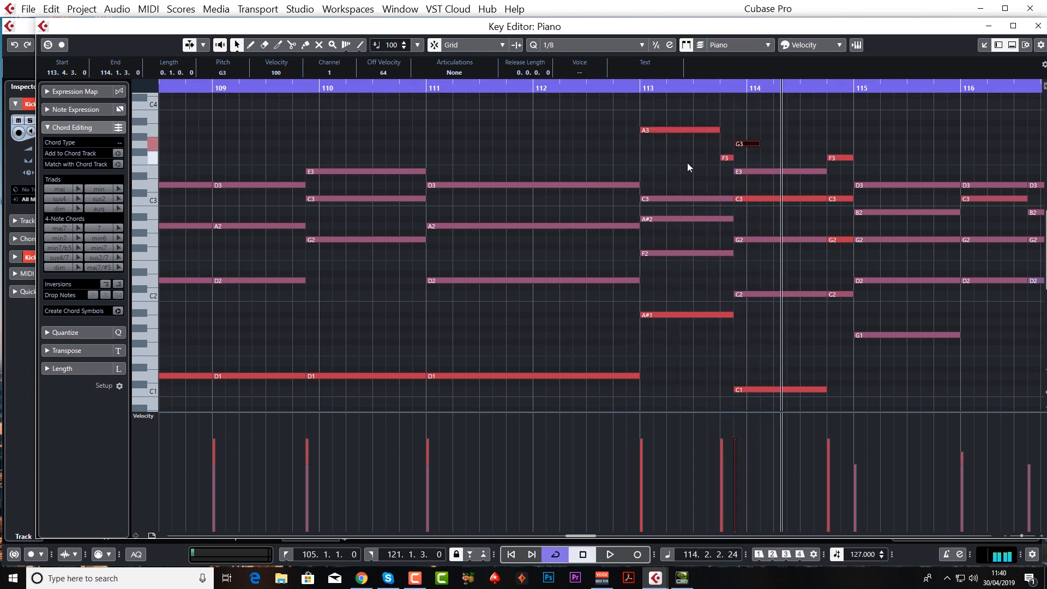
pyautogui.click(726, 158)
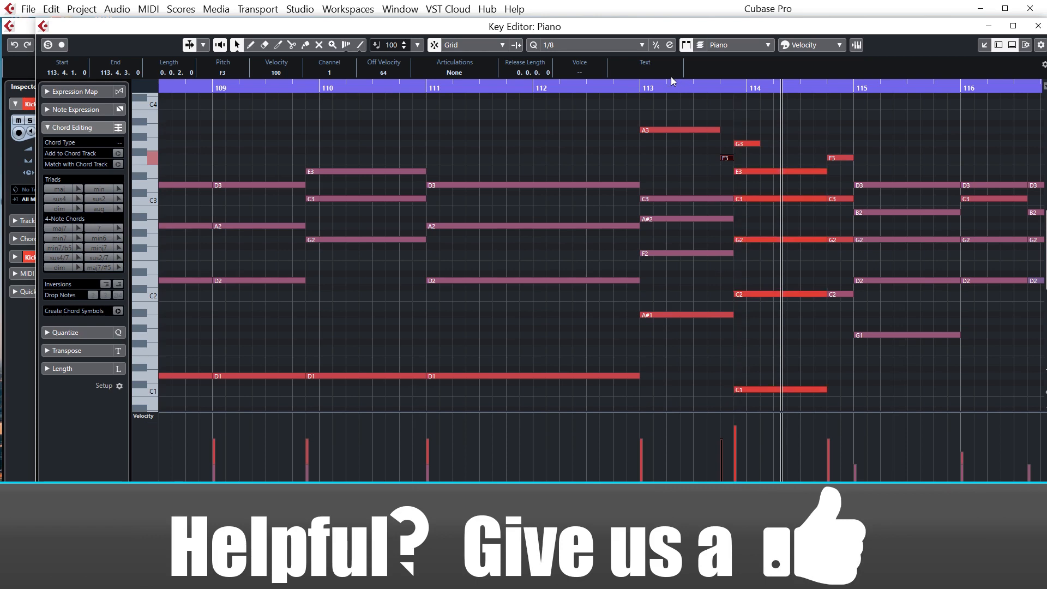
pyautogui.click(529, 86)
pyautogui.press('space')
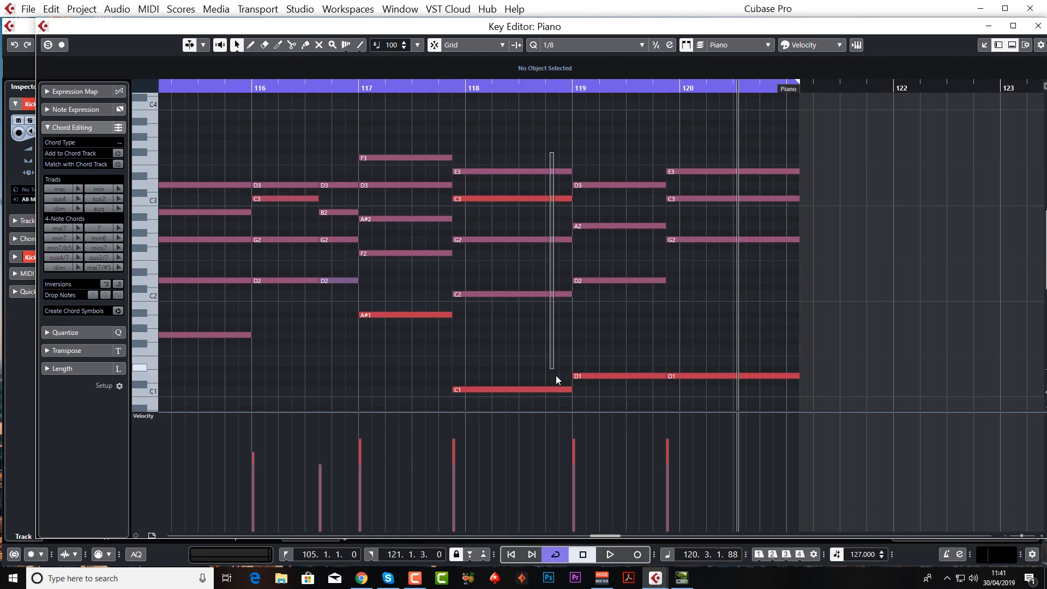
# - End the bar 118 C chord at 118.4.1 and fill from there to 119.1.1 with a Csus4 of C2, G2, C3 and F3
pyautogui.moveTo(556, 380)
pyautogui.mouseDown()
pyautogui.moveTo(567, 397)
pyautogui.moveTo(544, 391)
pyautogui.mouseUp()
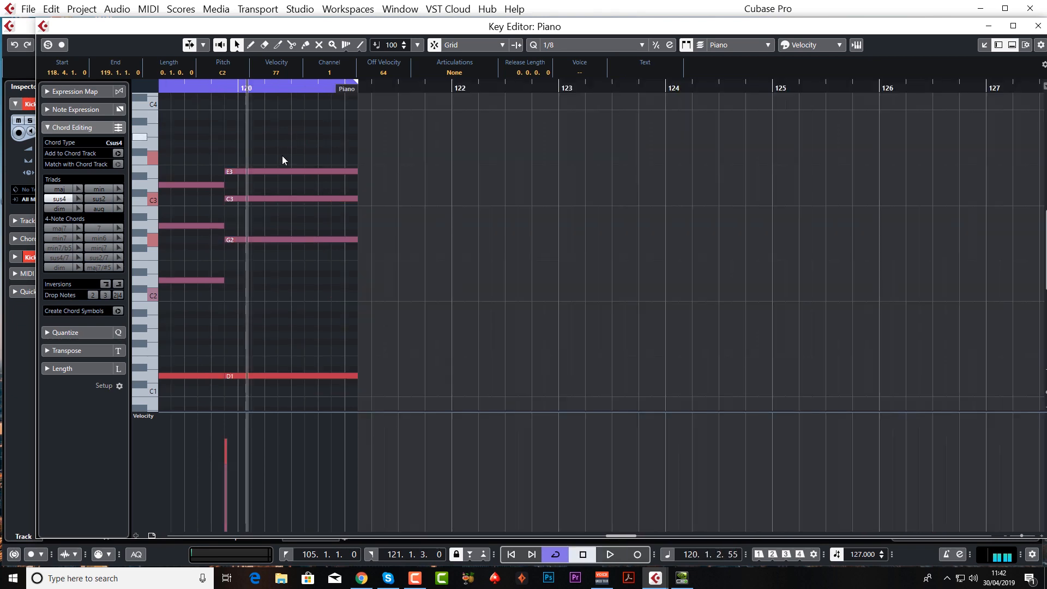
pyautogui.hscroll(5, 388, 227)
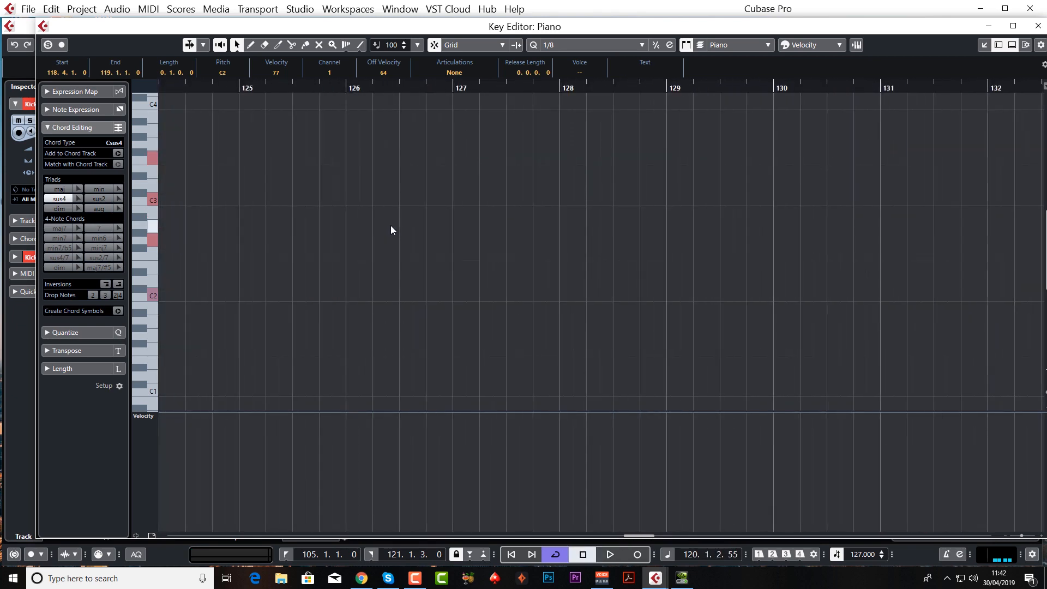
pyautogui.hscroll(-14, 391, 225)
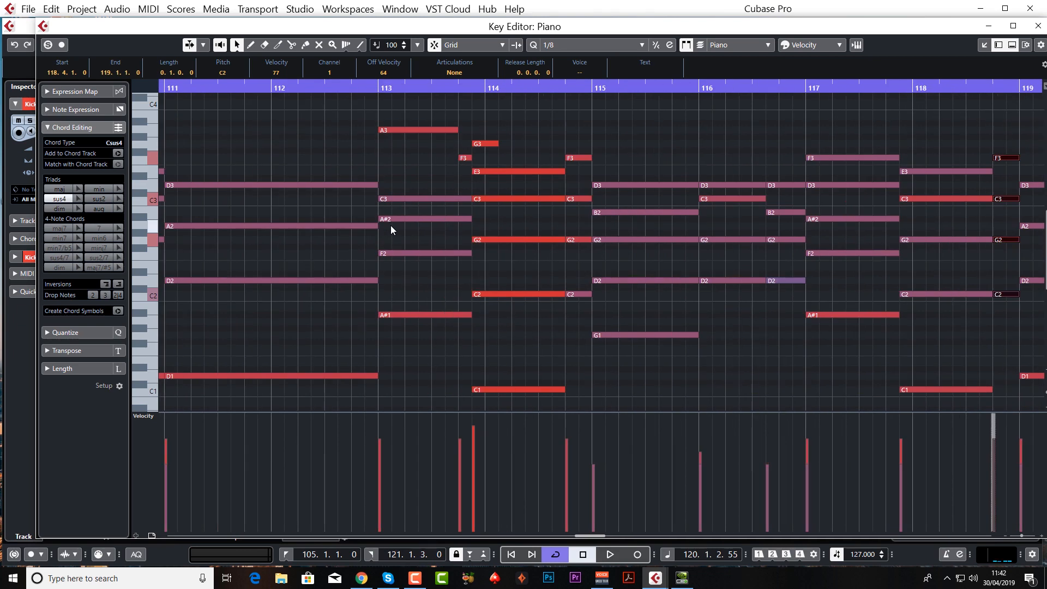
# - Play back the progression, add A3 at 117.4.1 and G3 from 117.4.3 to 118.1.3, and close the Key Editor
pyautogui.press('space')
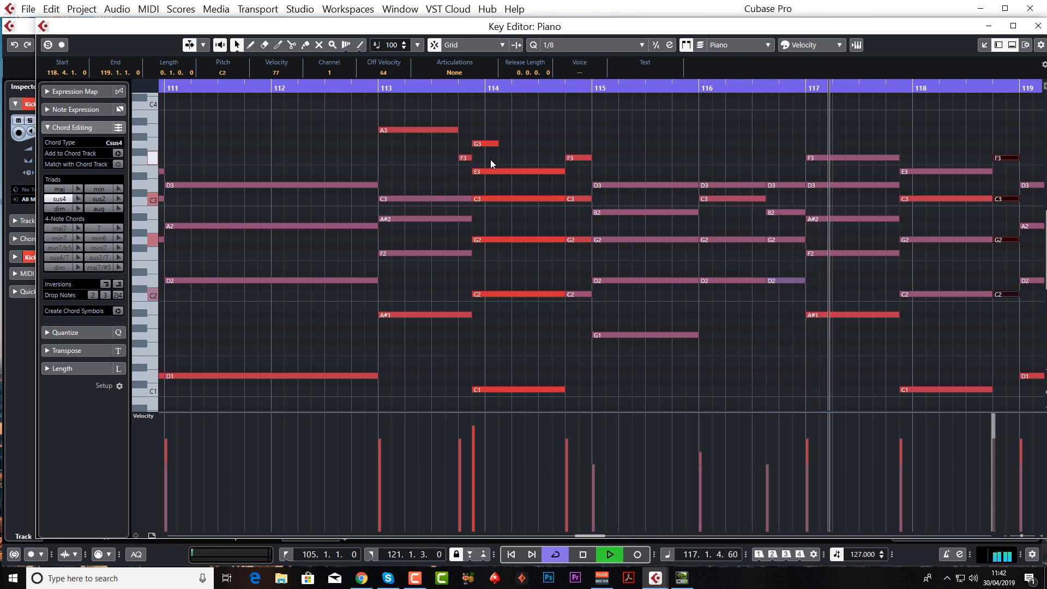
pyautogui.press('space')
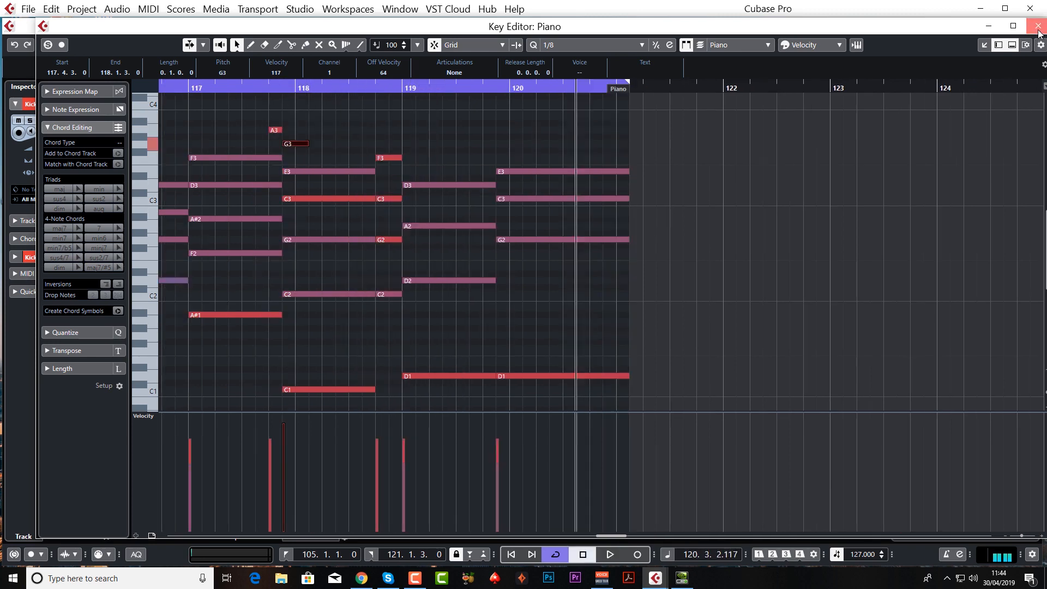
pyautogui.click(1037, 28)
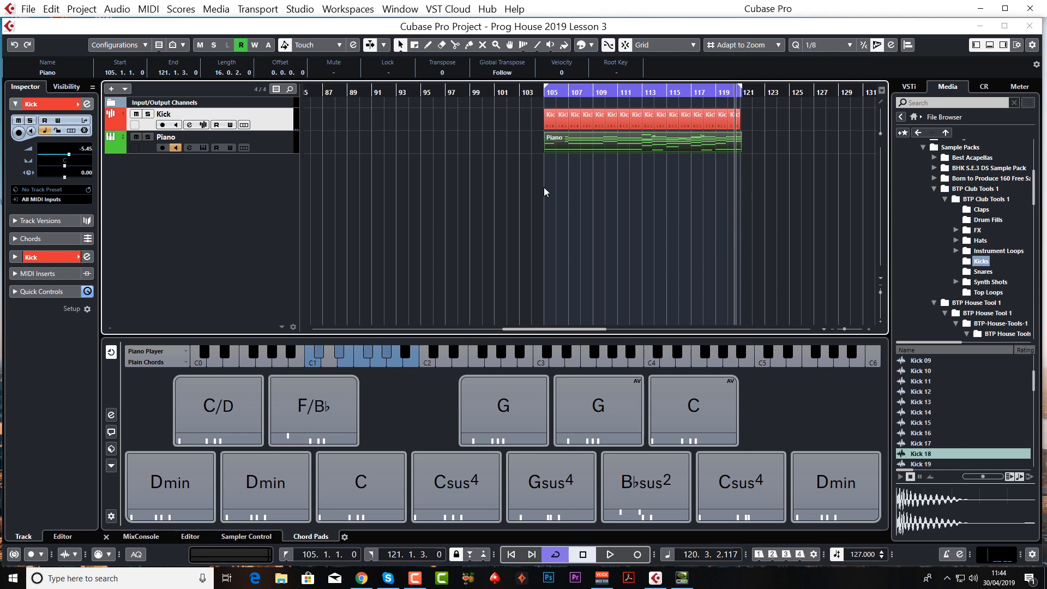
# - Add an instrument track with HALion Sonic SE and load the Hard Grand Piano preset into it
pyautogui.rightClick(213, 192)
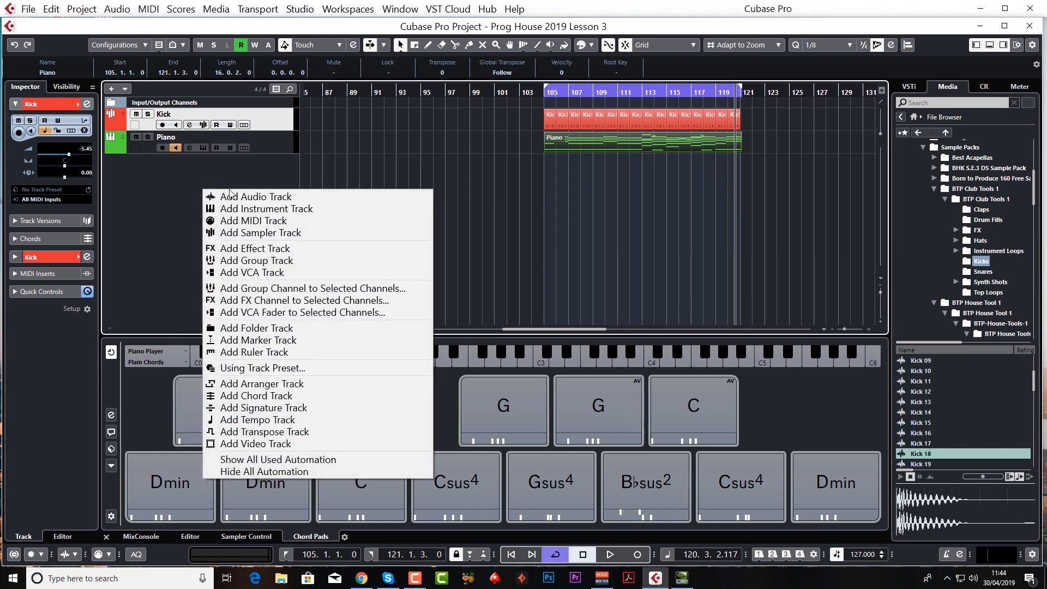
pyautogui.click(256, 209)
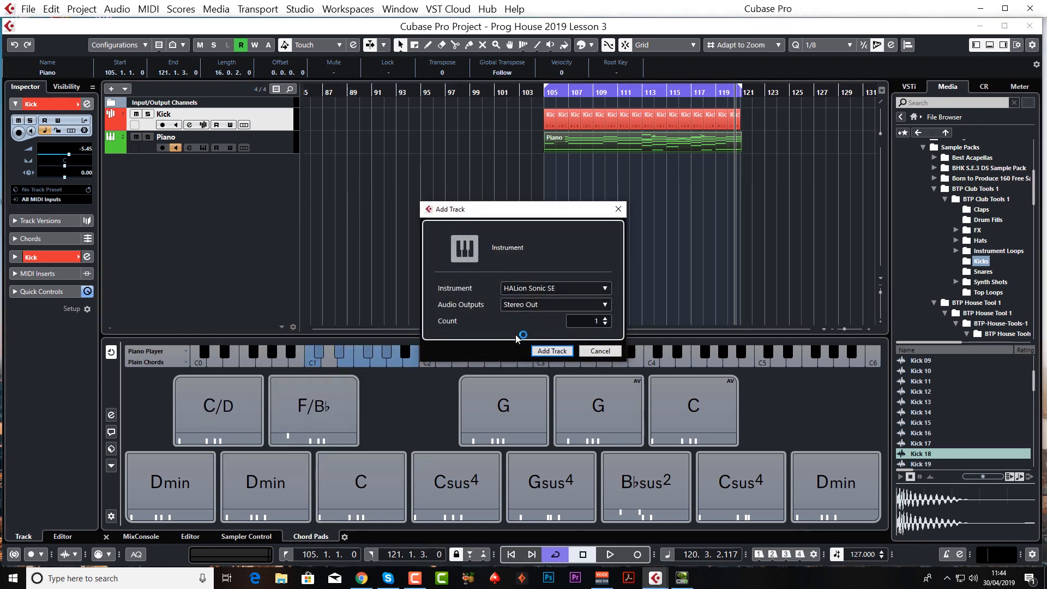
pyautogui.click(555, 352)
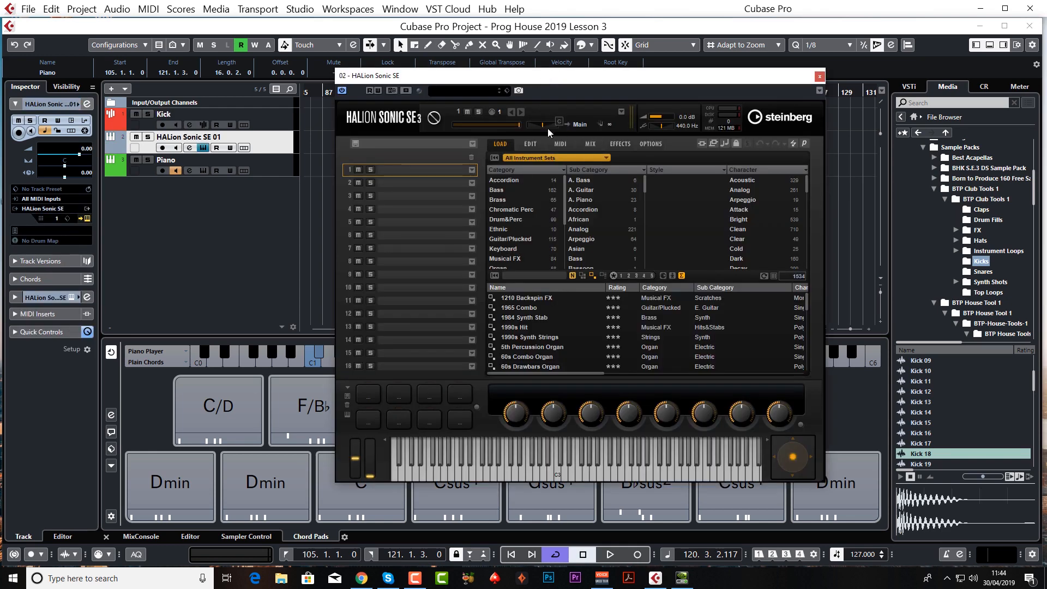
pyautogui.click(479, 90)
pyautogui.doubleClick(817, 243)
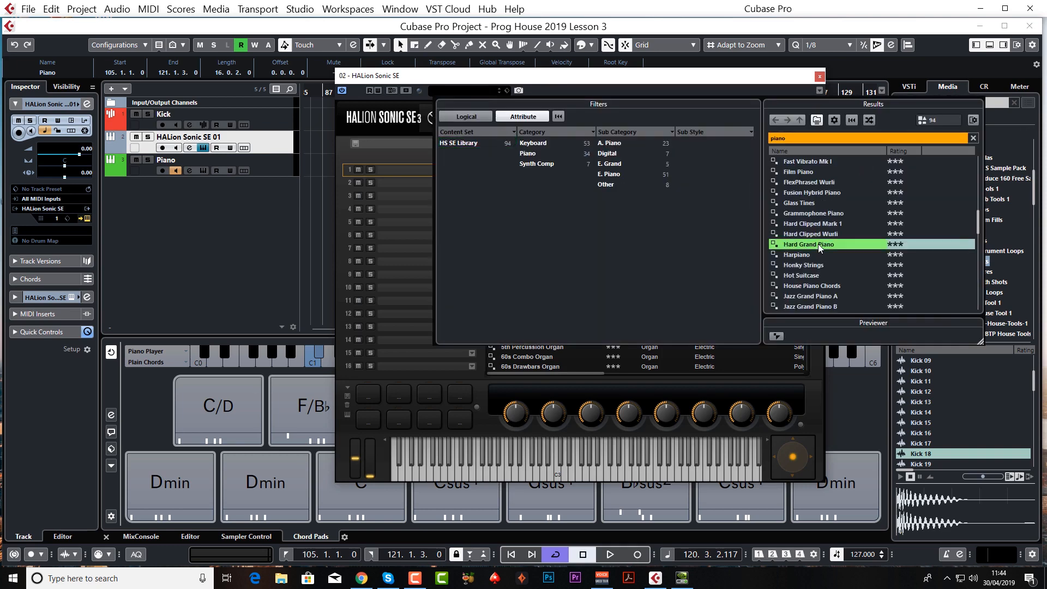
pyautogui.click(819, 77)
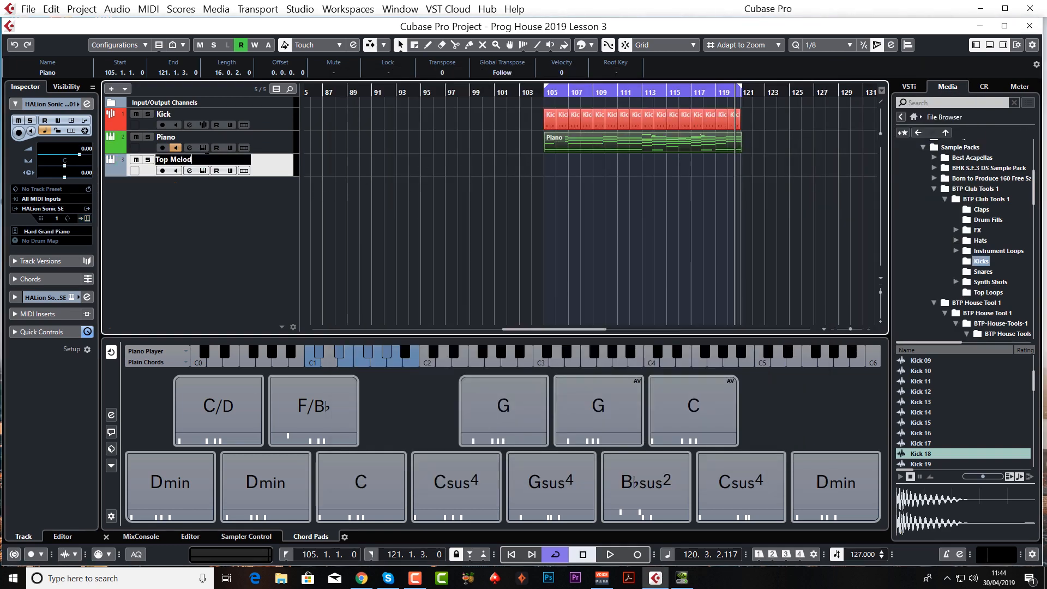
# - Rename the new instrument track to Top Melody, place it below the Piano track and colour it teal
pyautogui.press('Return')
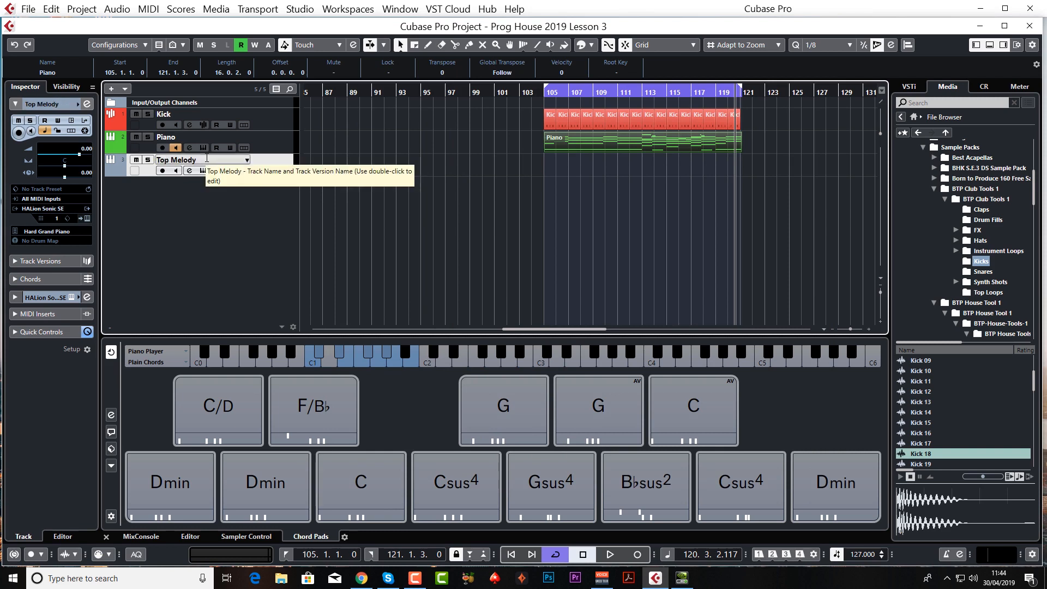
pyautogui.scroll(-5, 116, 169)
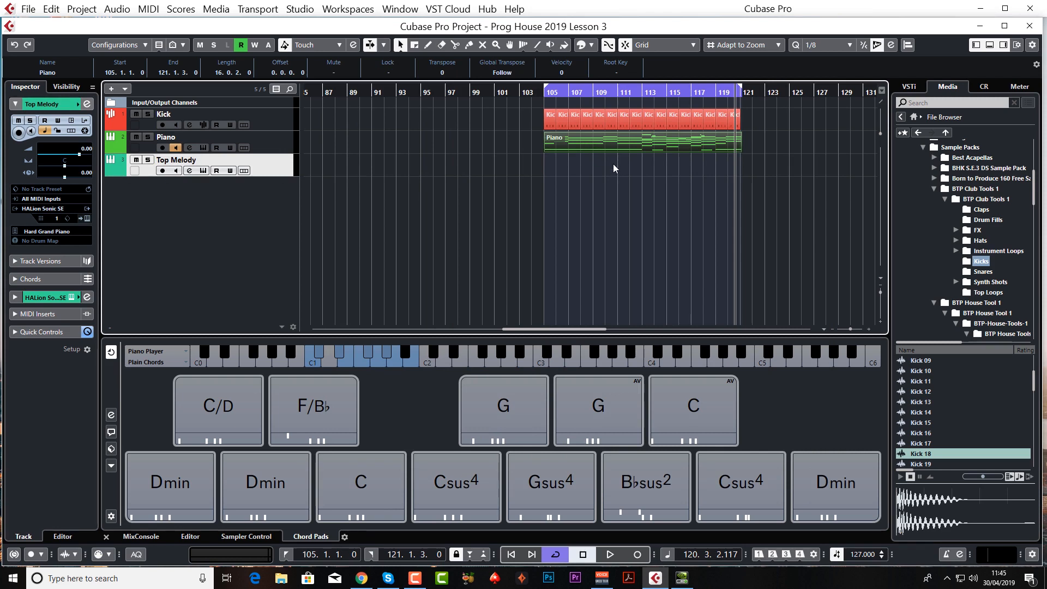
# - Play back the Kick and Piano tracks while trying out notes for the Top Melody track
pyautogui.press('space')
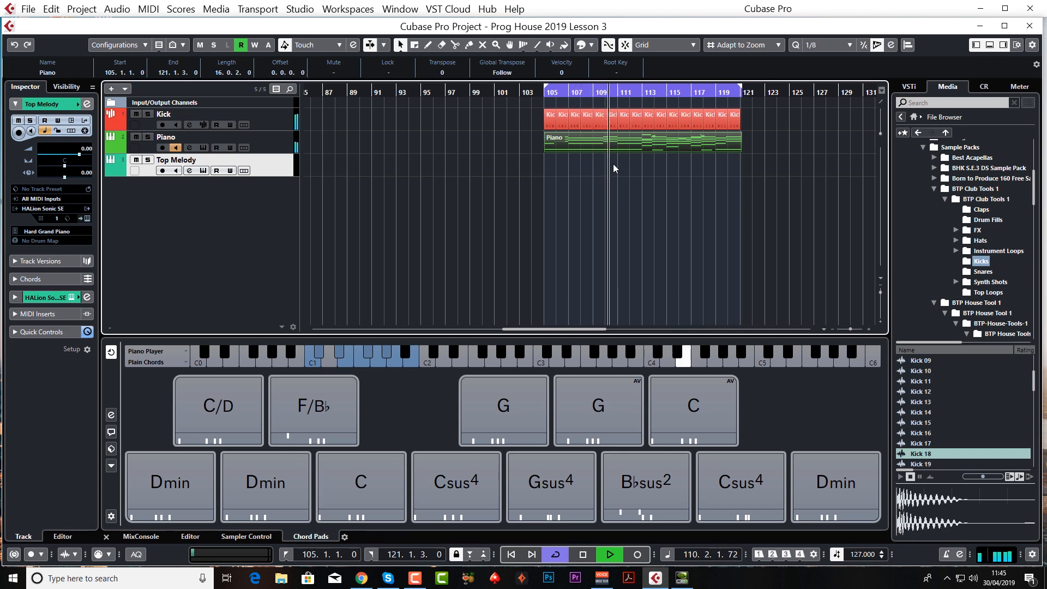
pyautogui.press('space')
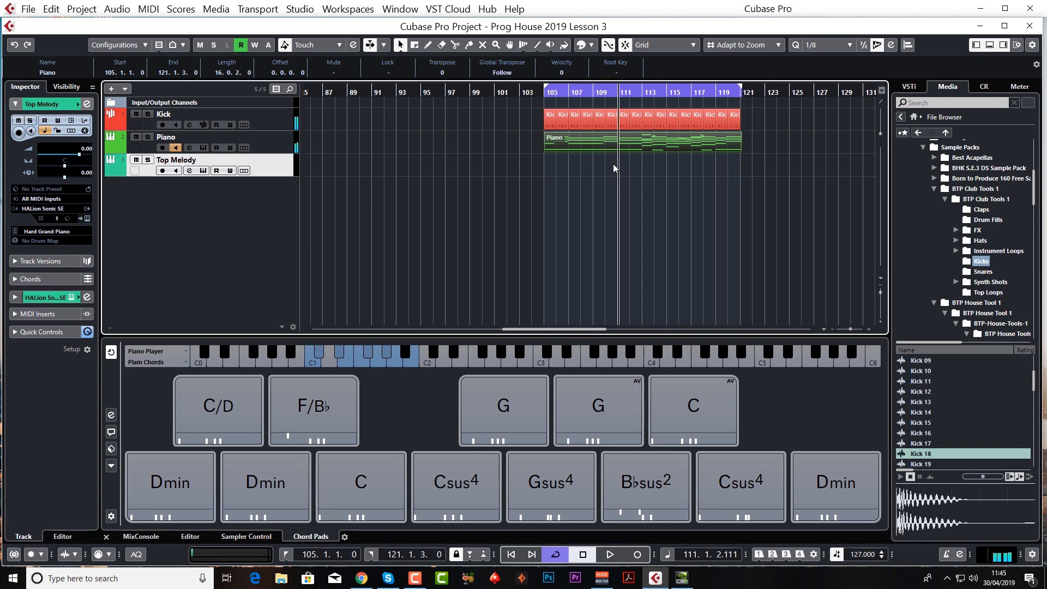
pyautogui.press('space')
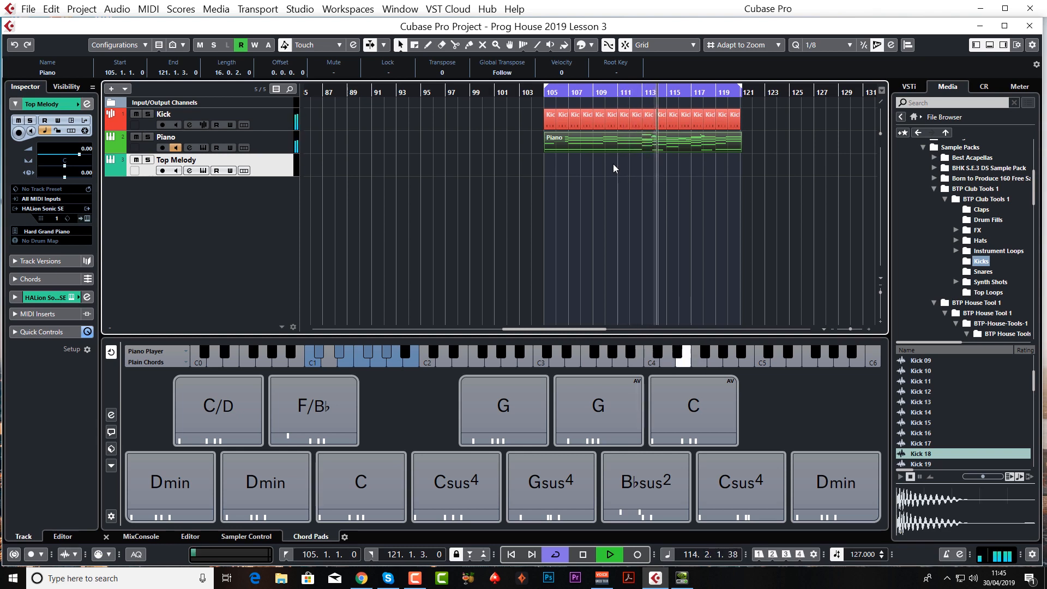
pyautogui.press('space')
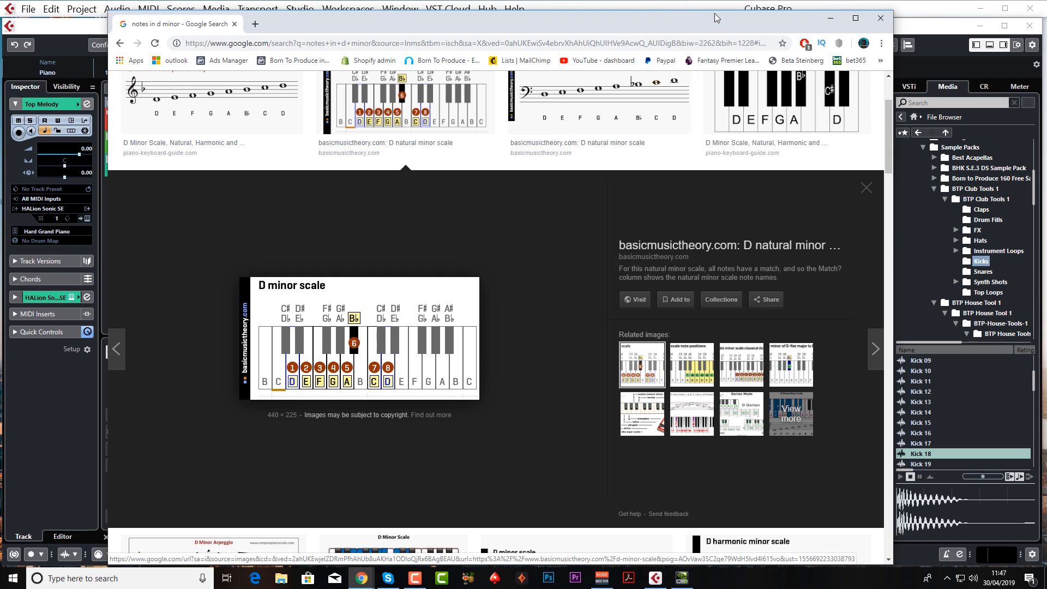
# - Minimize the browser's D minor scale reference, reopen the Piano part and audition the D1, D2 and A2 notes of its first chord
pyautogui.click(830, 18)
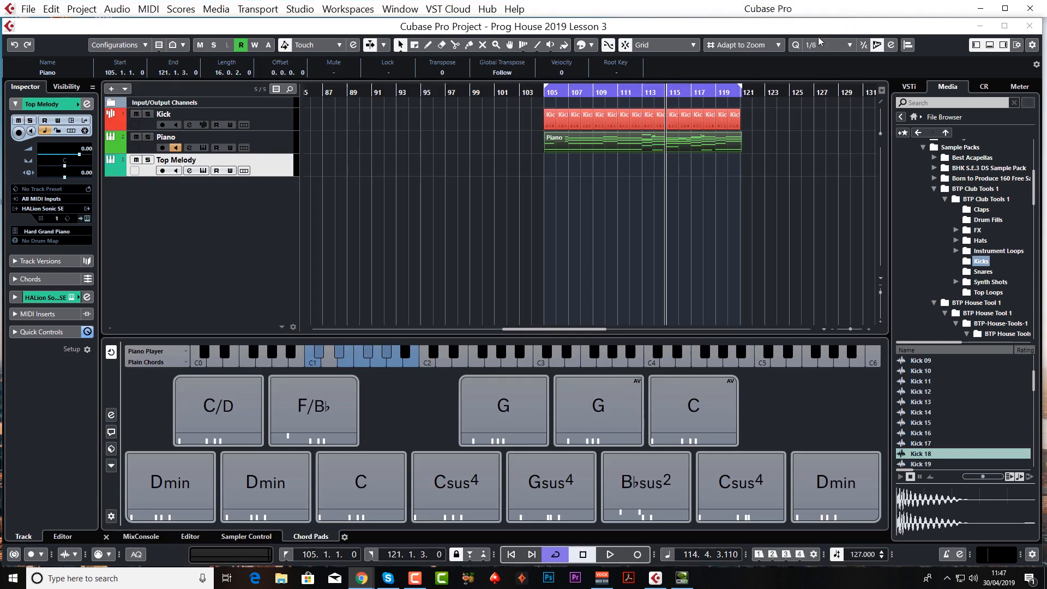
pyautogui.doubleClick(580, 144)
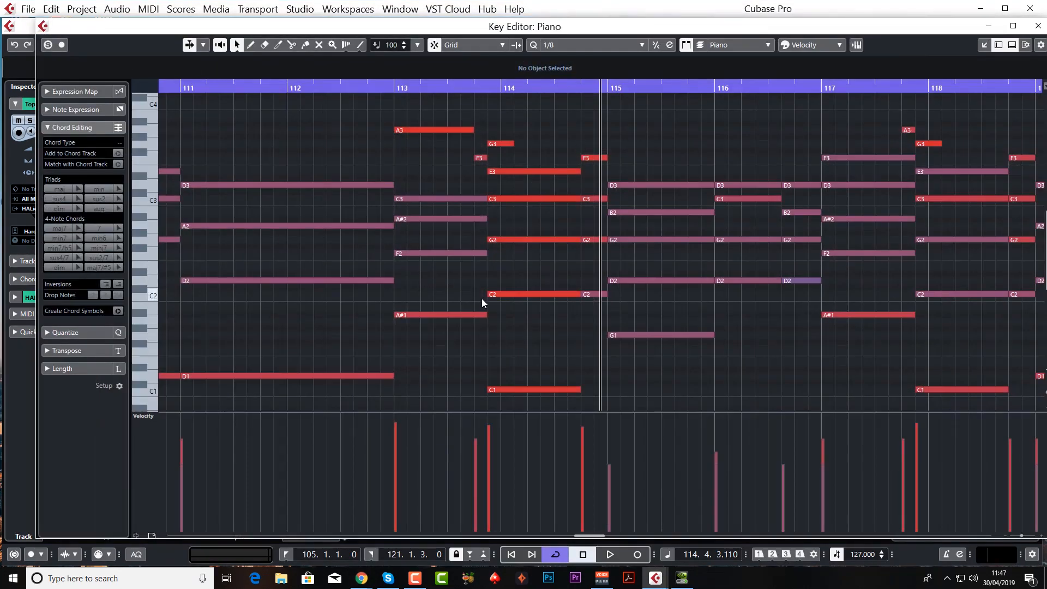
pyautogui.hscroll(-6, 498, 300)
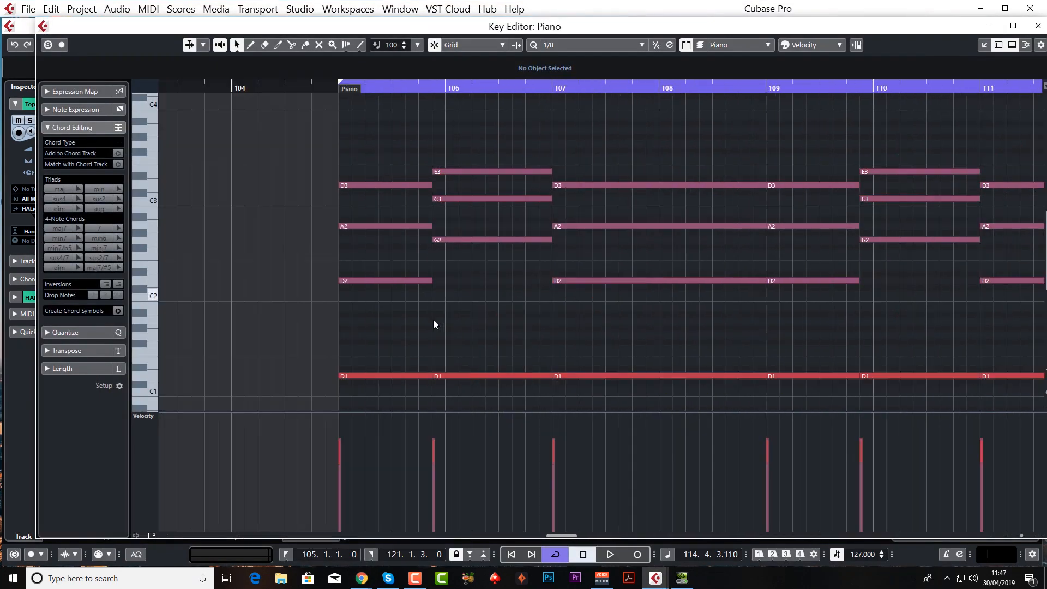
pyautogui.click(390, 376)
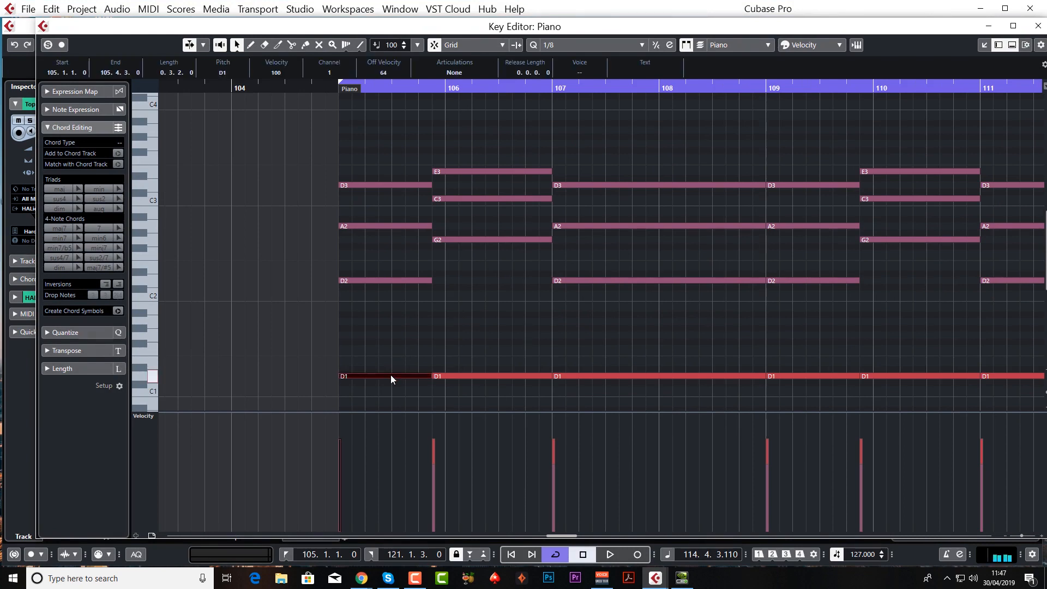
pyautogui.click(386, 280)
pyautogui.click(382, 225)
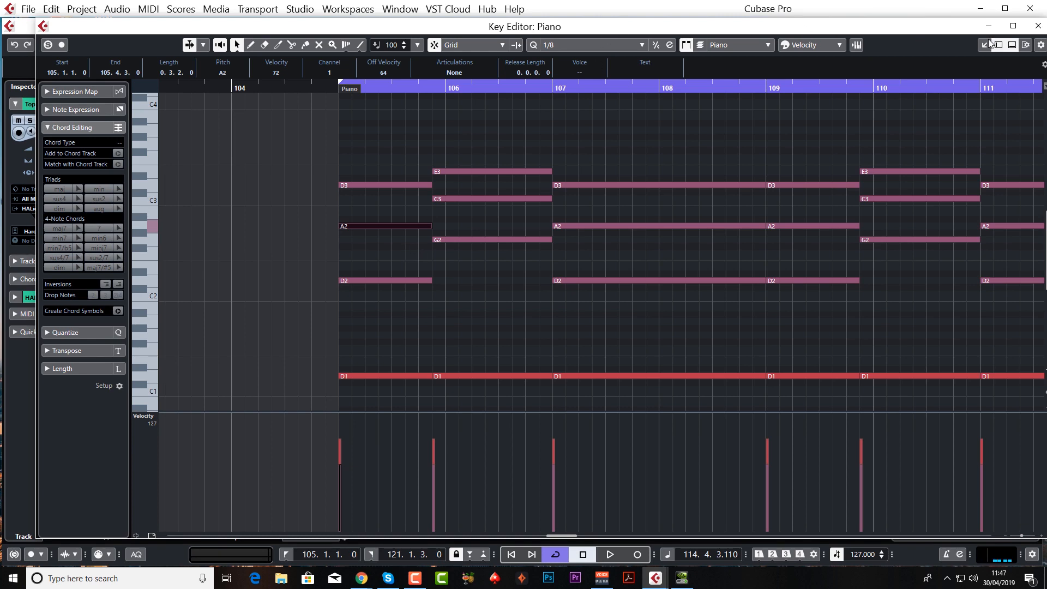
# - Close the Piano part's Key Editor, record-enable the Top Melody track and record a melody from bar 105
pyautogui.click(1037, 25)
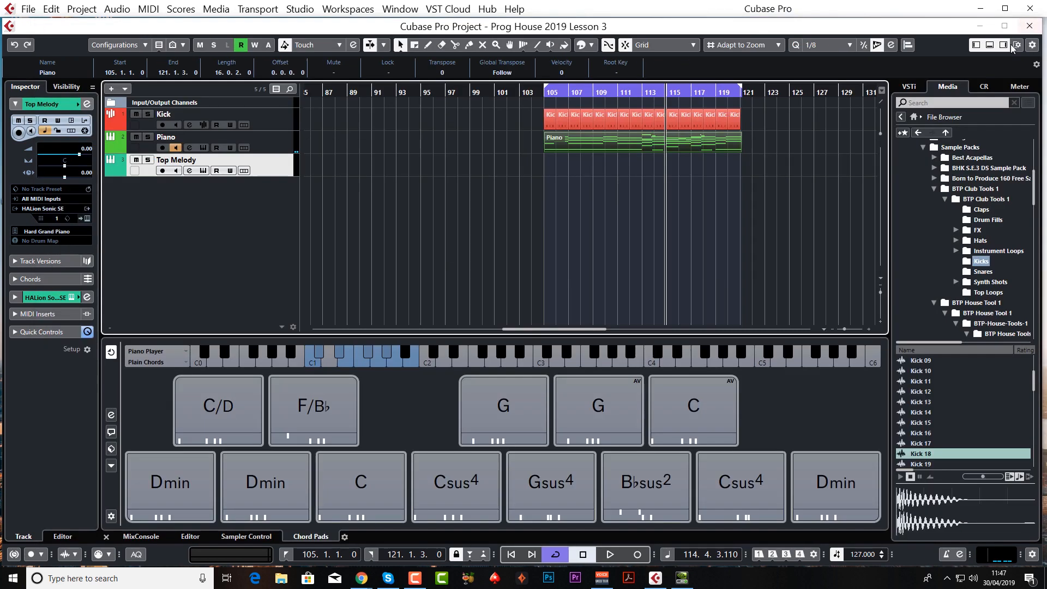
pyautogui.click(544, 92)
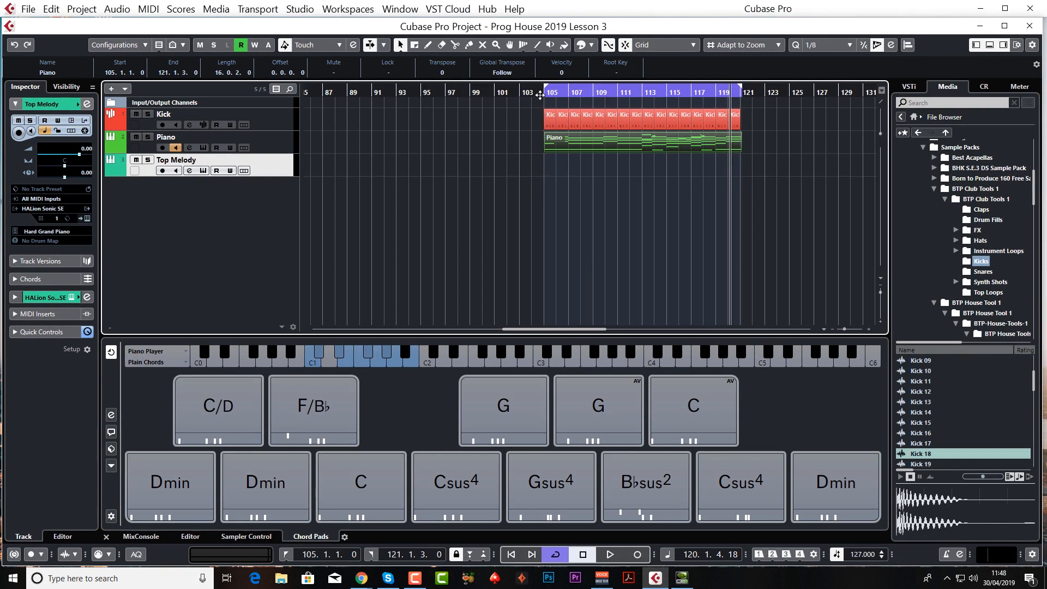
pyautogui.click(539, 95)
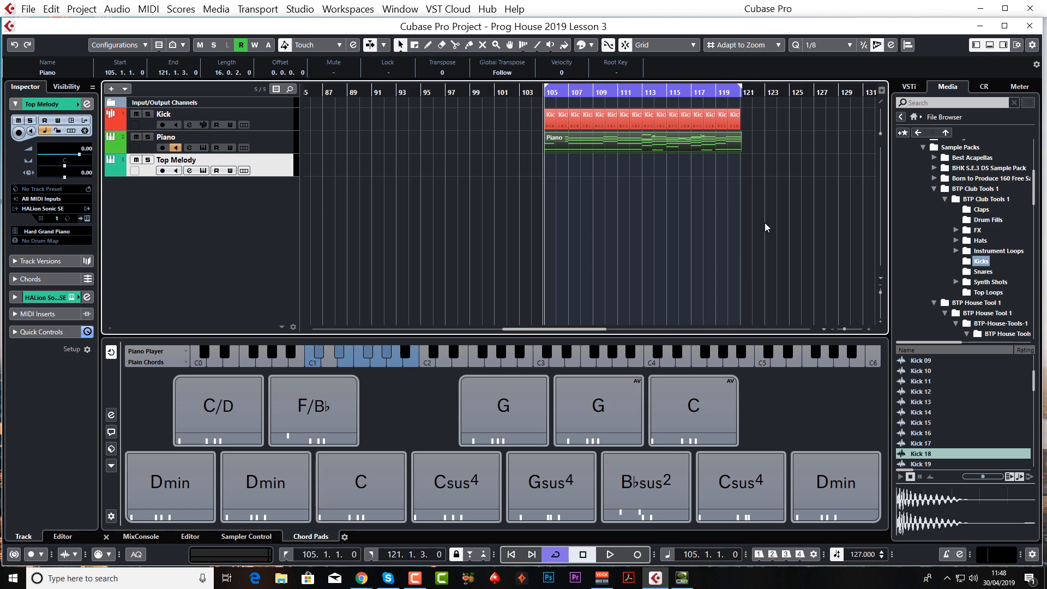
pyautogui.click(162, 171)
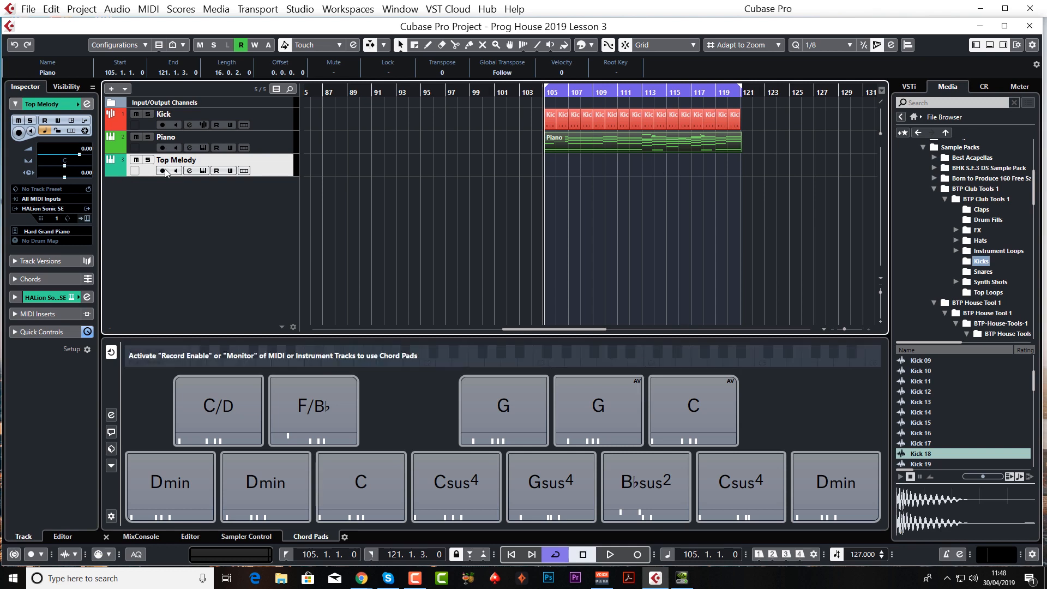
pyautogui.click(163, 171)
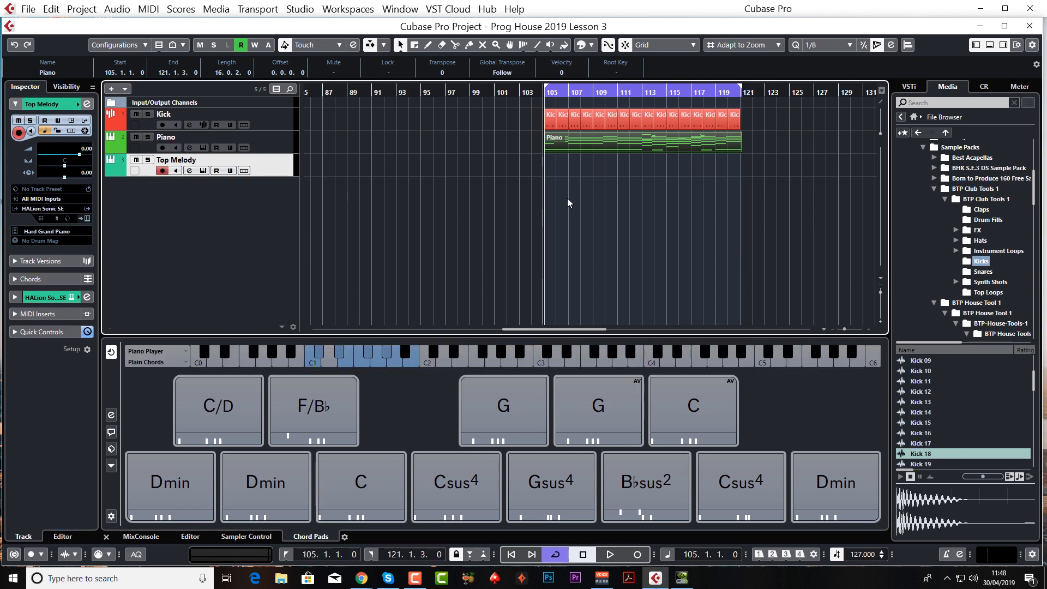
pyautogui.click(639, 554)
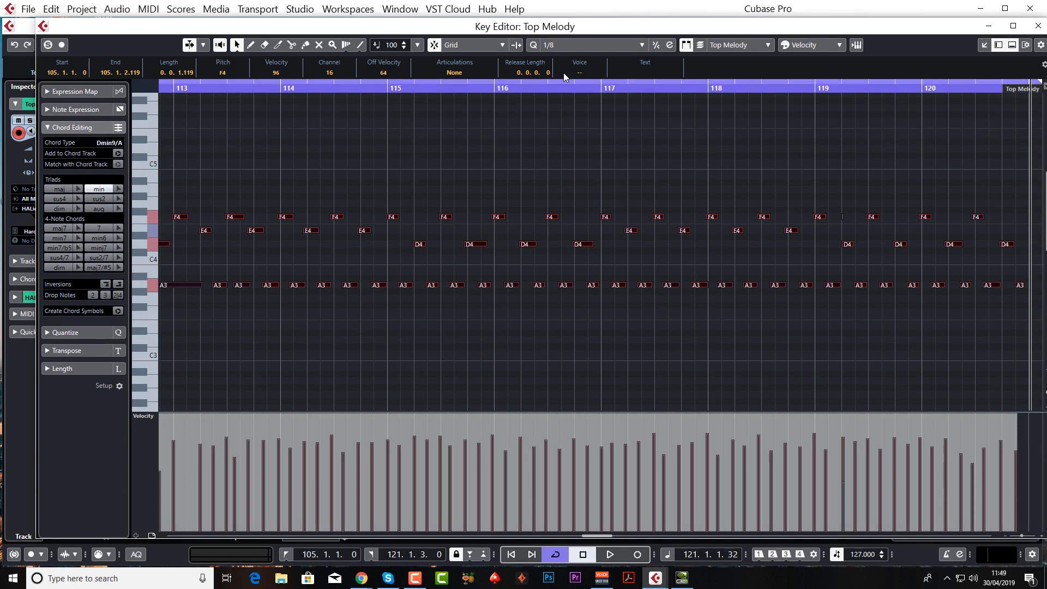
# - Quantize the recorded Top Melody notes to 1/16
pyautogui.click(561, 46)
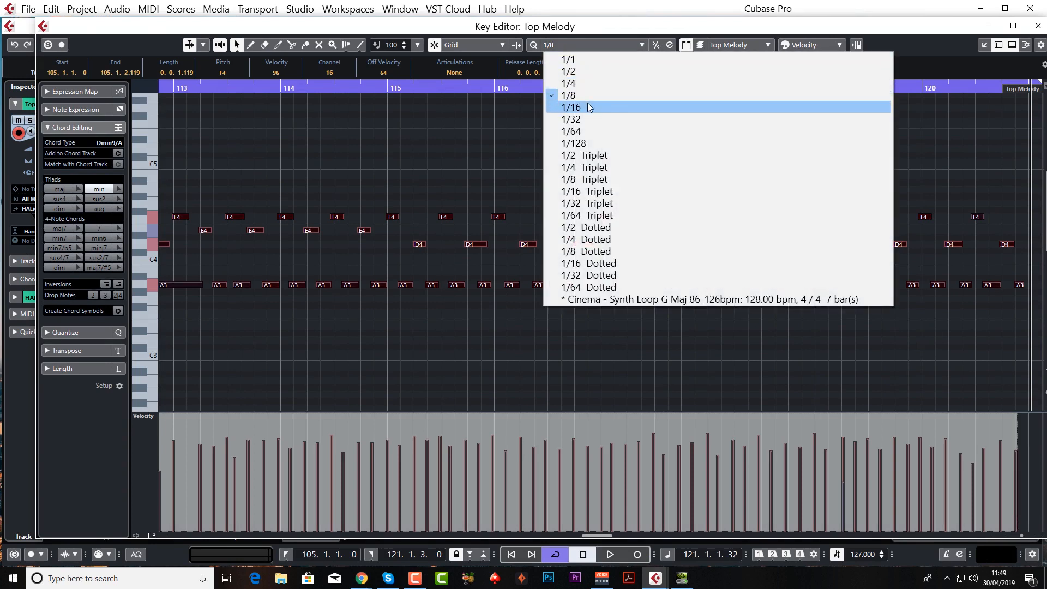
pyautogui.click(587, 103)
pyautogui.press('q')
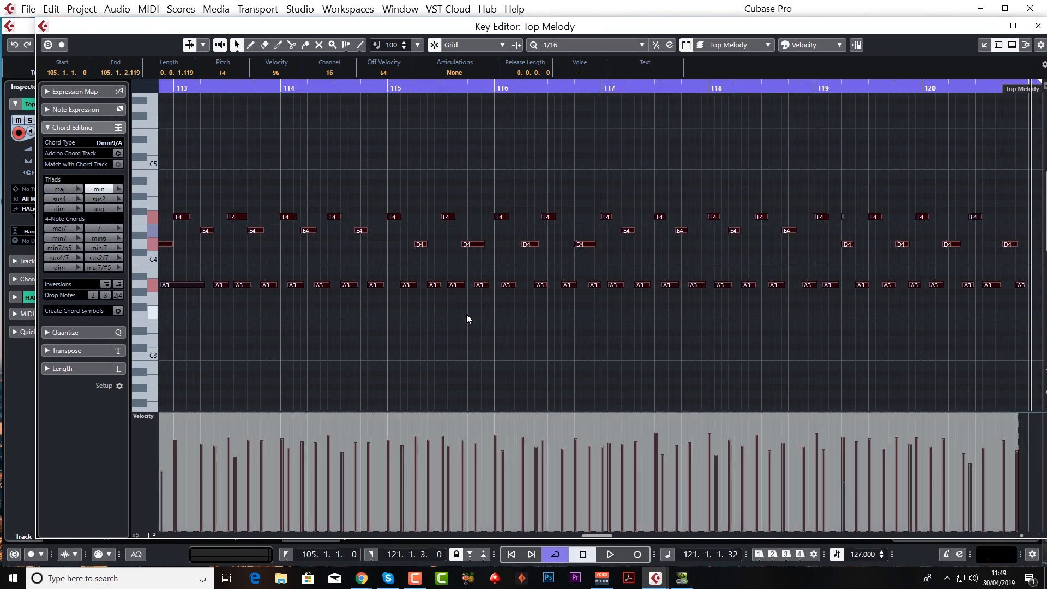
# - Select all Top Melody notes and give them a fixed velocity of 100
pyautogui.hscroll(3, 488, 315)
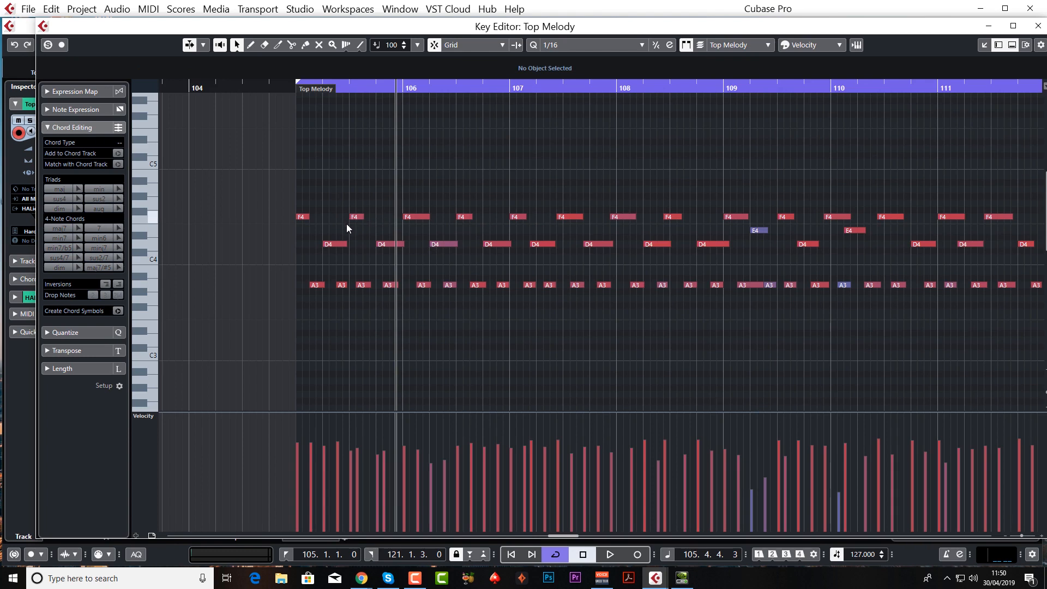
pyautogui.hotkey('ctrl', 'a')
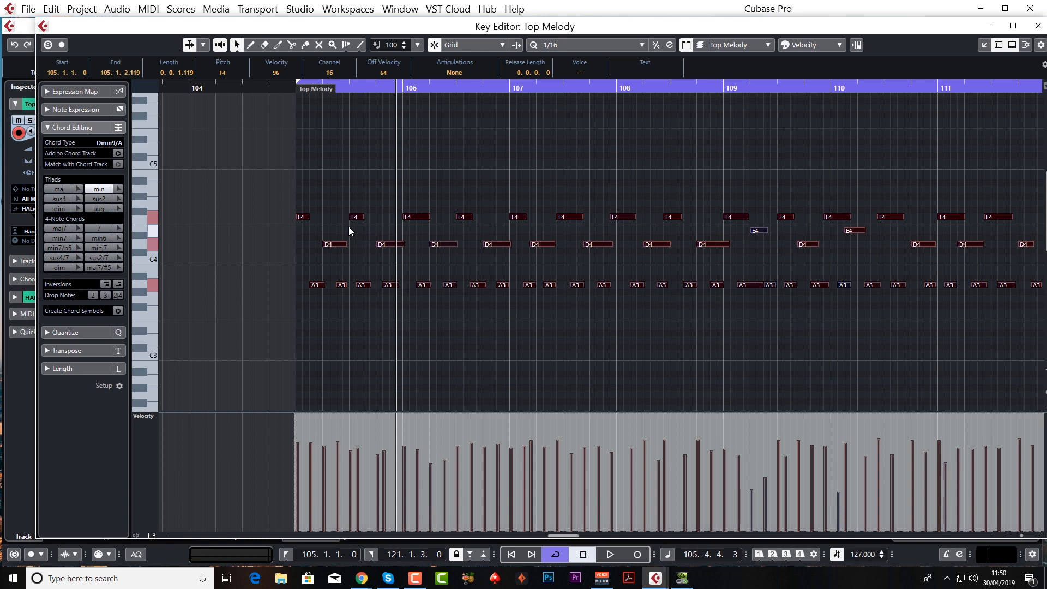
pyautogui.click(147, 10)
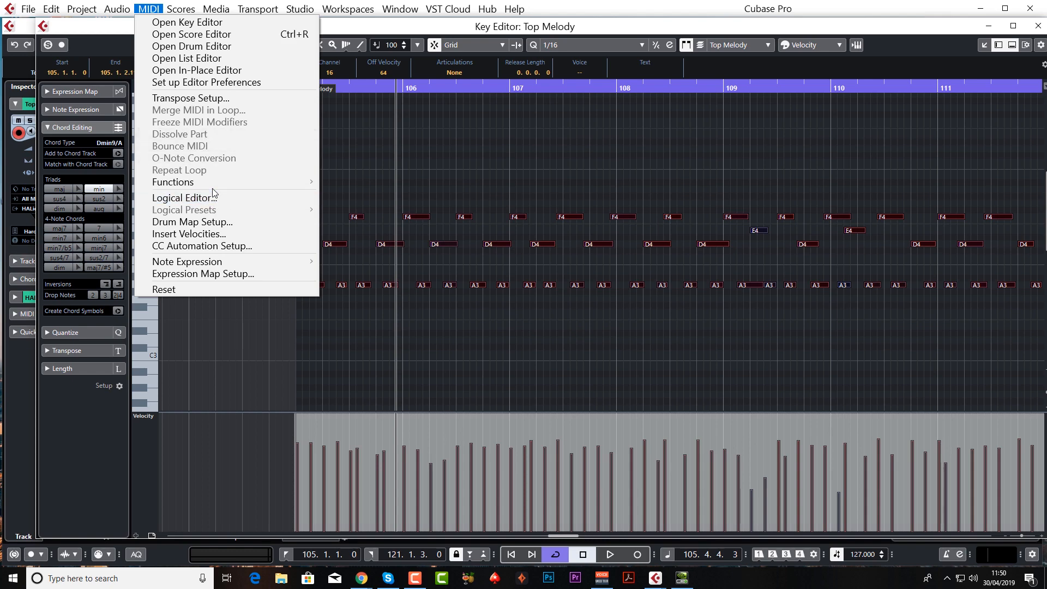
pyautogui.moveTo(217, 182)
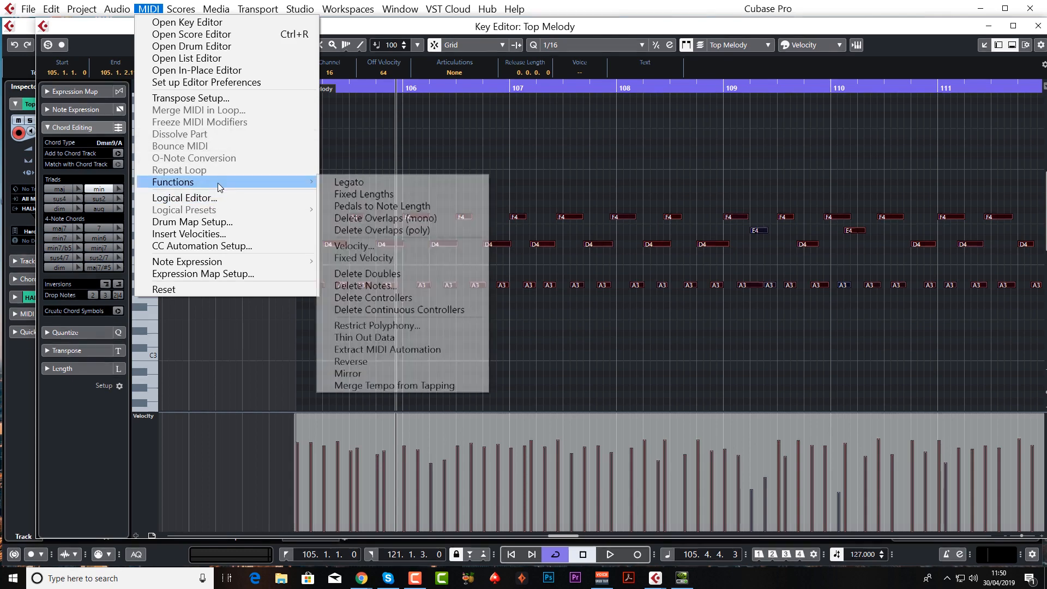
pyautogui.click(388, 257)
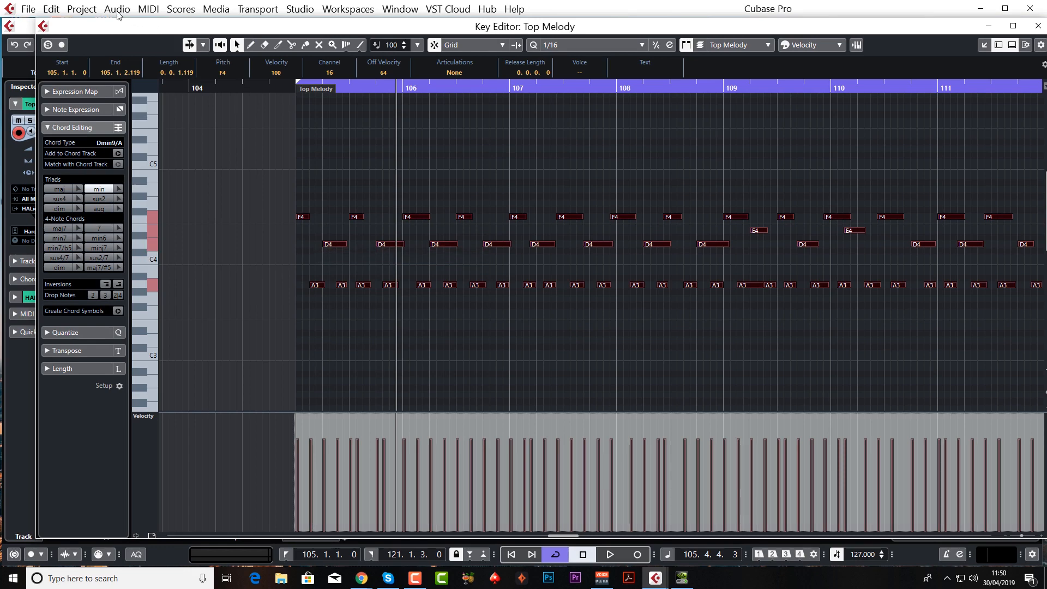
# - Apply fixed 1/16 lengths to all Top Melody notes, and extend them together to a length of 0.0.2.0
pyautogui.click(148, 9)
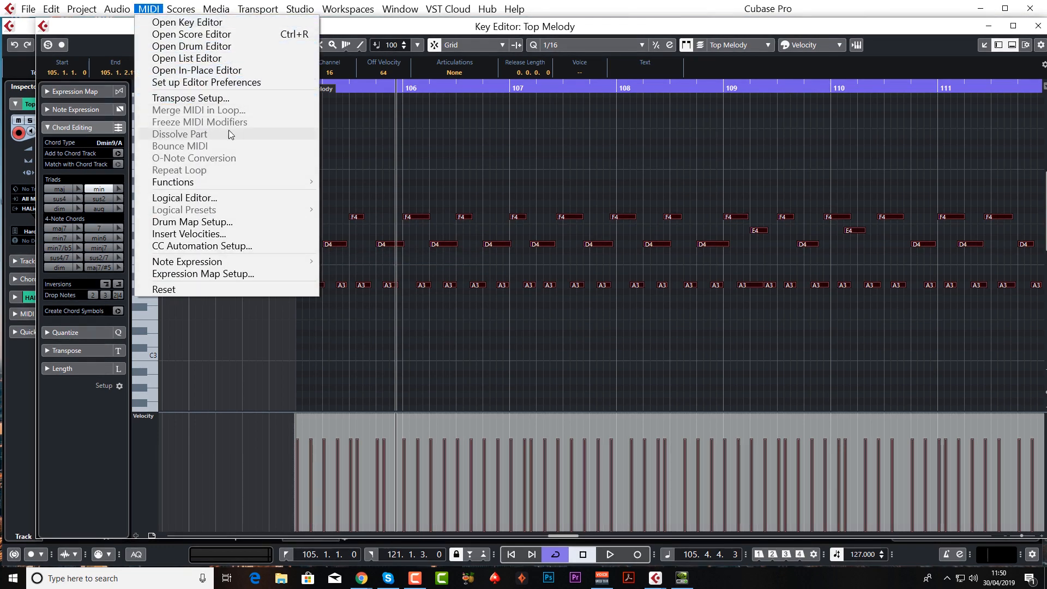
pyautogui.moveTo(287, 187)
pyautogui.click(364, 193)
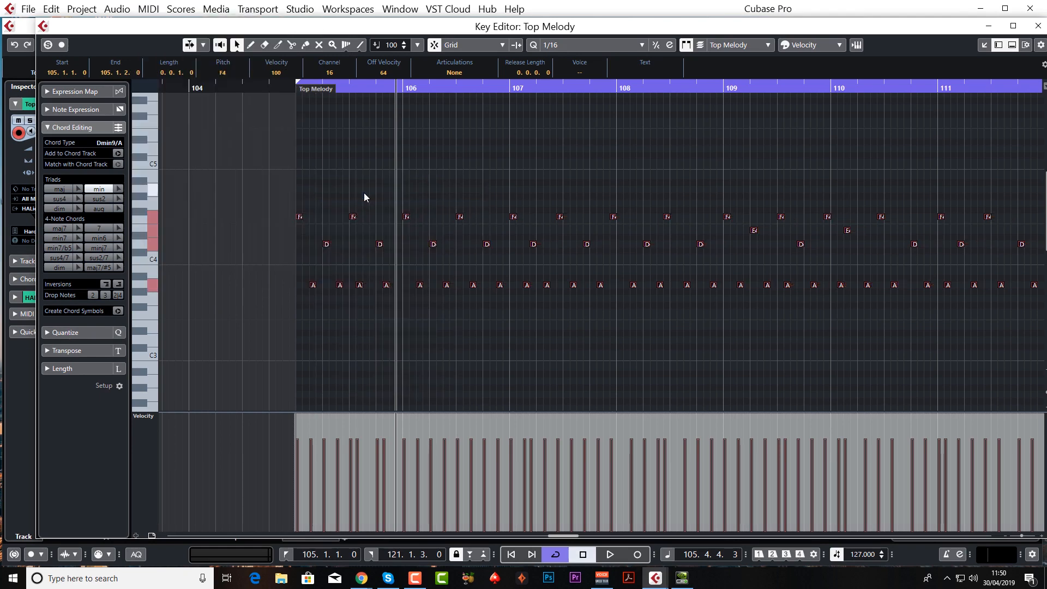
pyautogui.moveTo(302, 217); pyautogui.dragTo(315, 221)
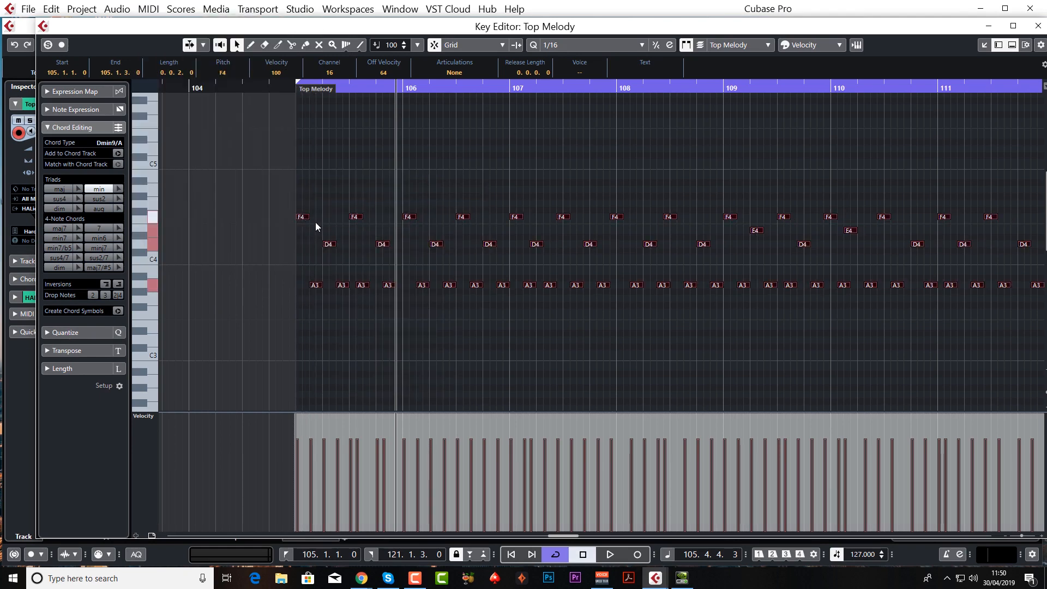
pyautogui.click(457, 332)
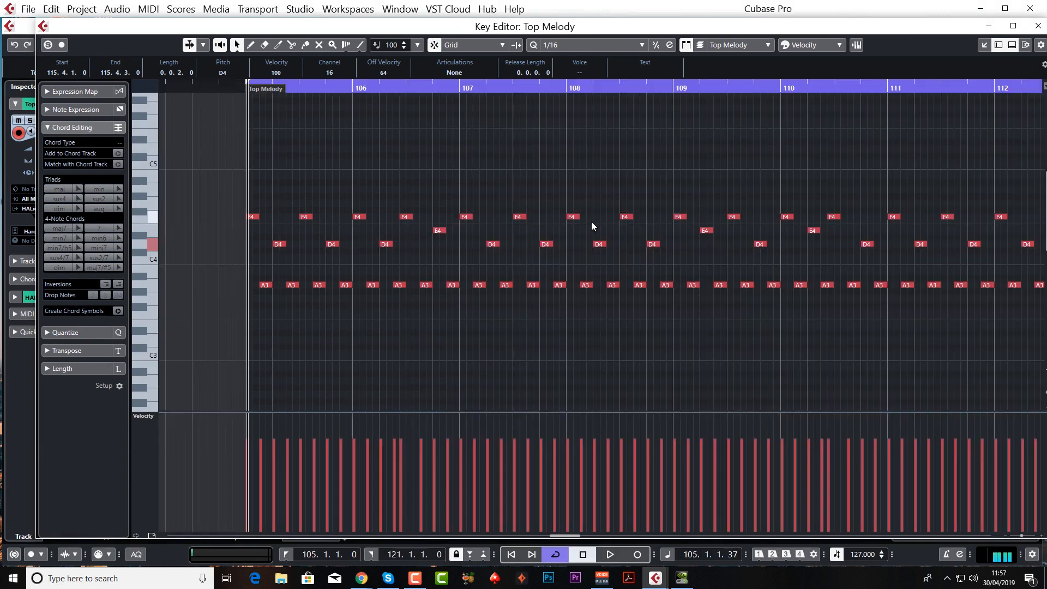
# - Return to the project, lower the Top Melody track's volume to -9.06 and place the playback cursor at bar 111
pyautogui.click(1037, 26)
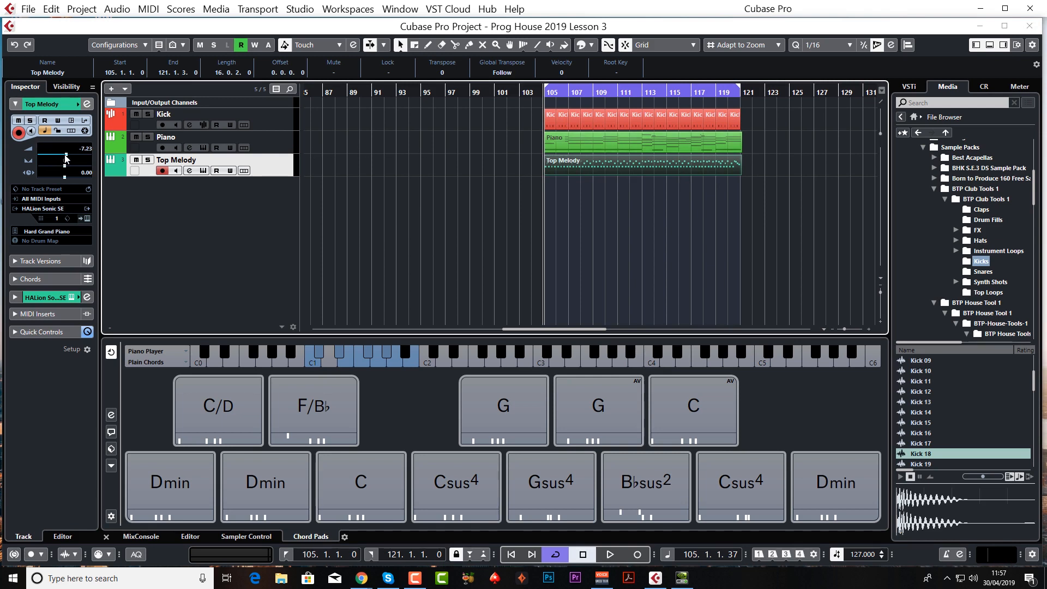
pyautogui.moveTo(66, 156); pyautogui.dragTo(63, 155)
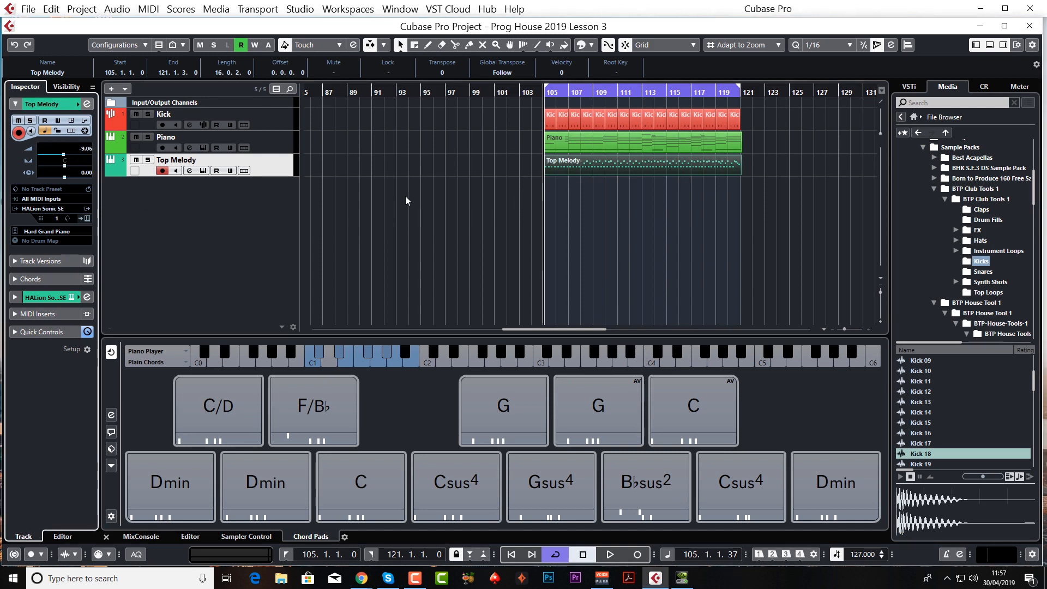
pyautogui.click(633, 97)
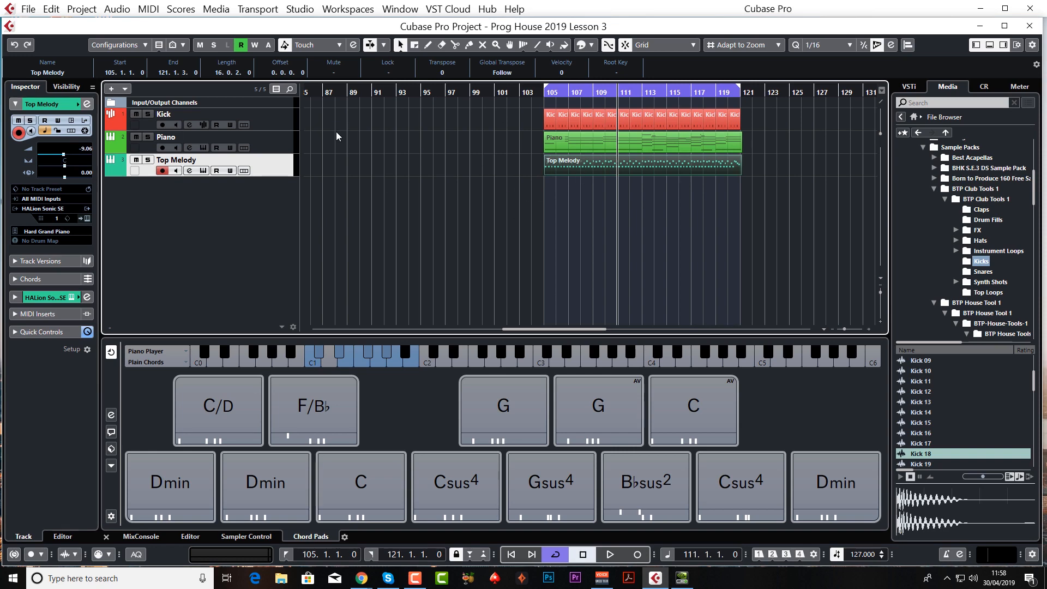
# - Load the FM Jazz Guitar preset from the Guitar/Plucked category into Top Melody's HALion Sonic SE and start playback
pyautogui.click(203, 171)
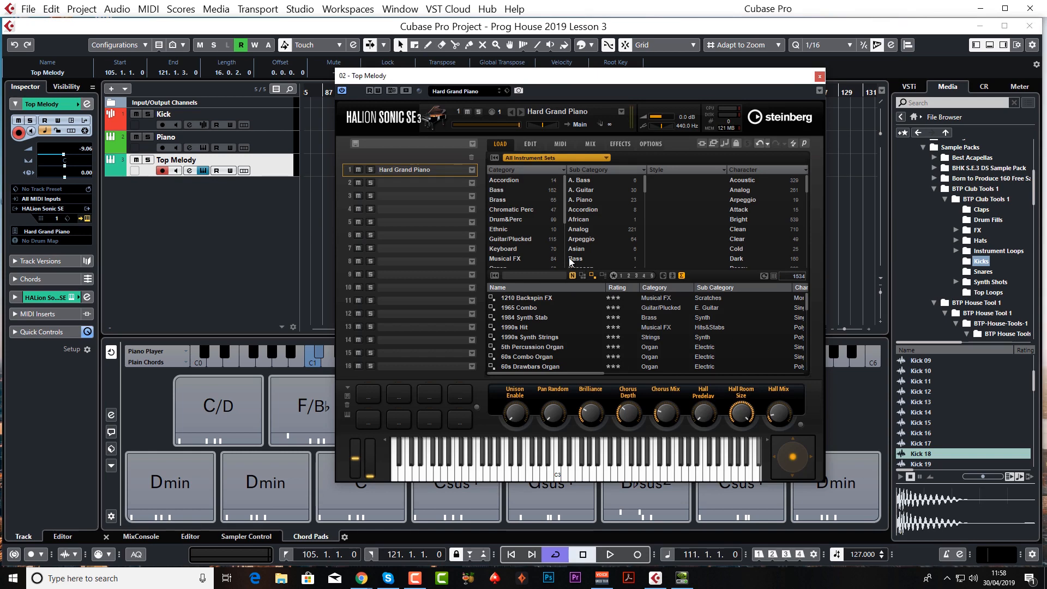
pyautogui.click(531, 240)
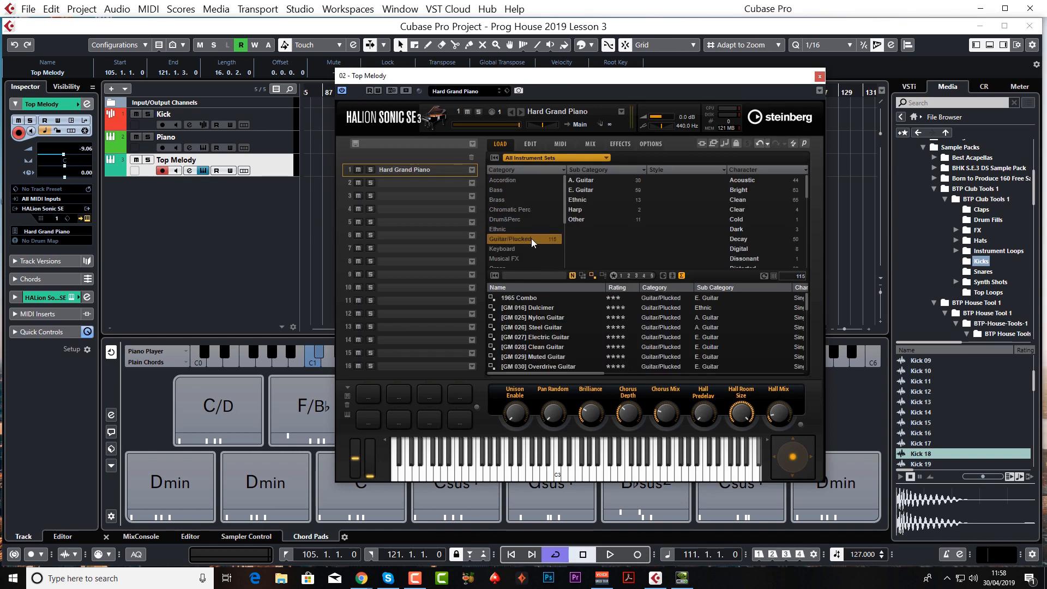
pyautogui.scroll(-2, 616, 329)
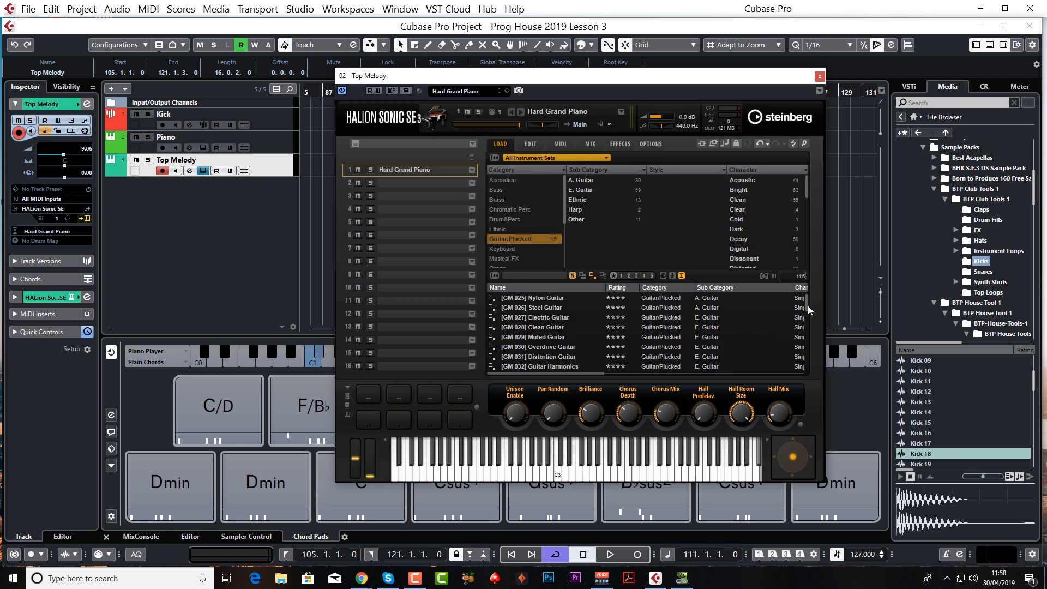
pyautogui.scroll(-1, 807, 306)
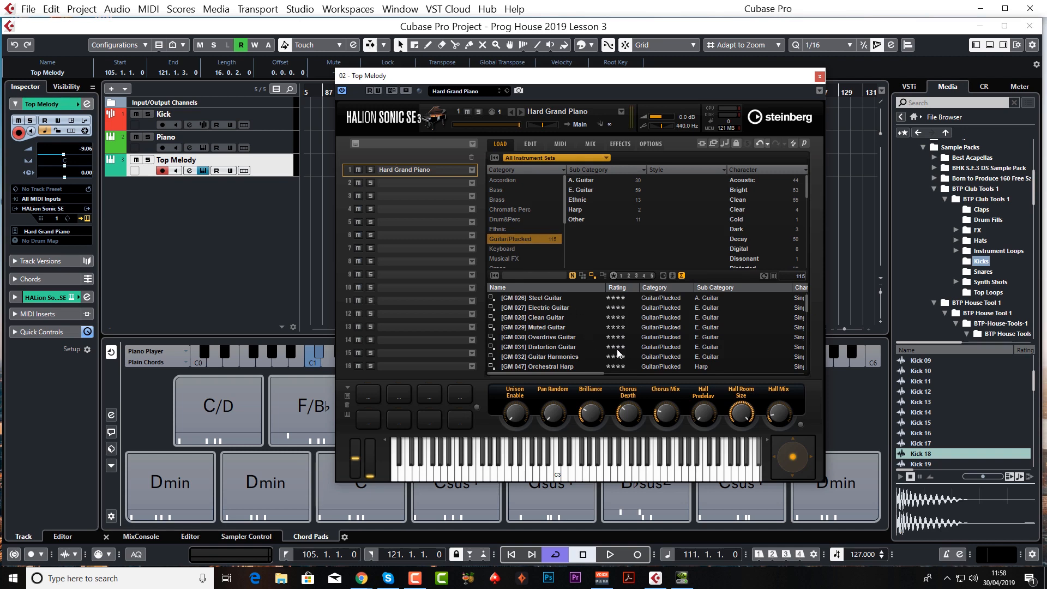
pyautogui.moveTo(807, 305); pyautogui.dragTo(805, 326)
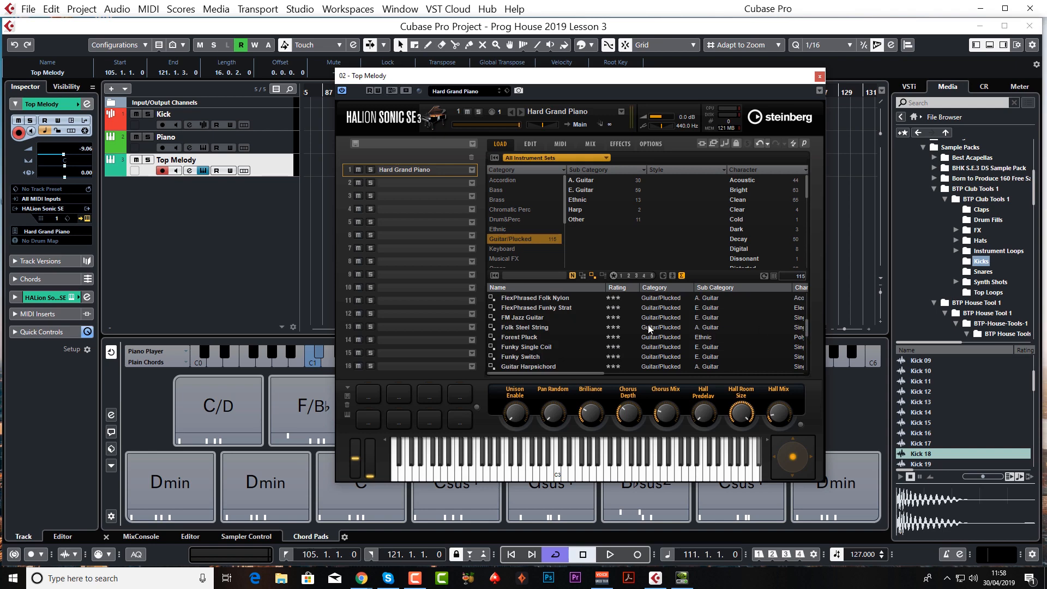
pyautogui.click(540, 319)
pyautogui.press('space')
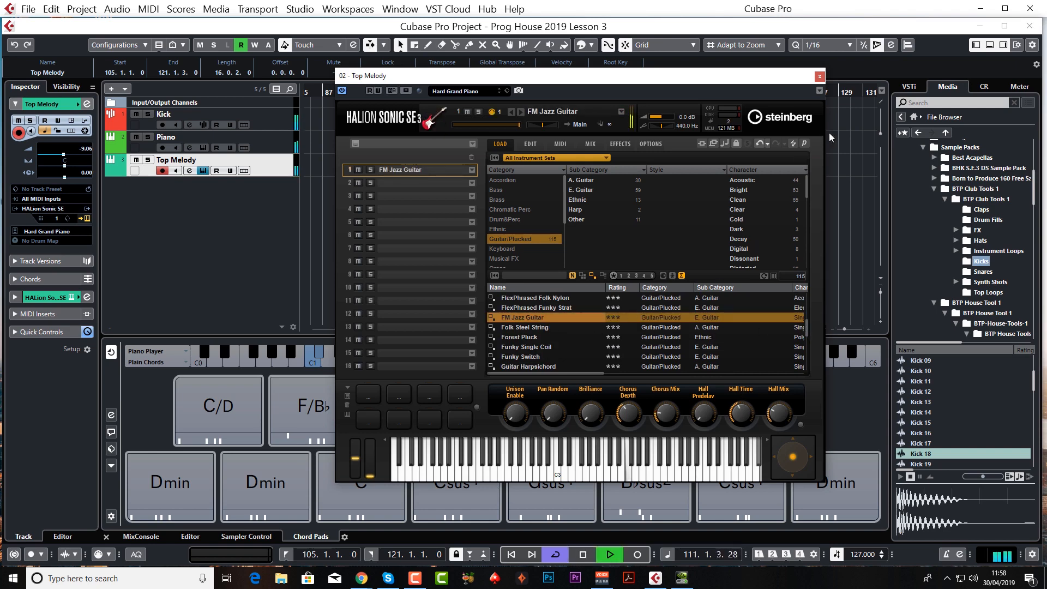
# - Close the instrument window, raise the Top Melody track's volume to -5.86 during playback and stop
pyautogui.click(819, 76)
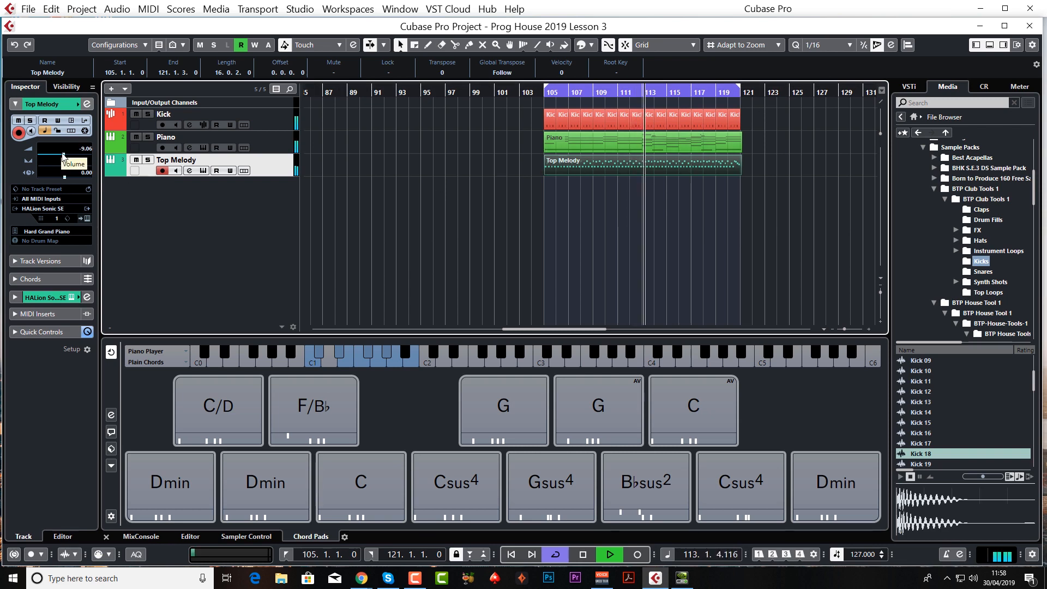
pyautogui.moveTo(63, 154); pyautogui.dragTo(67, 154)
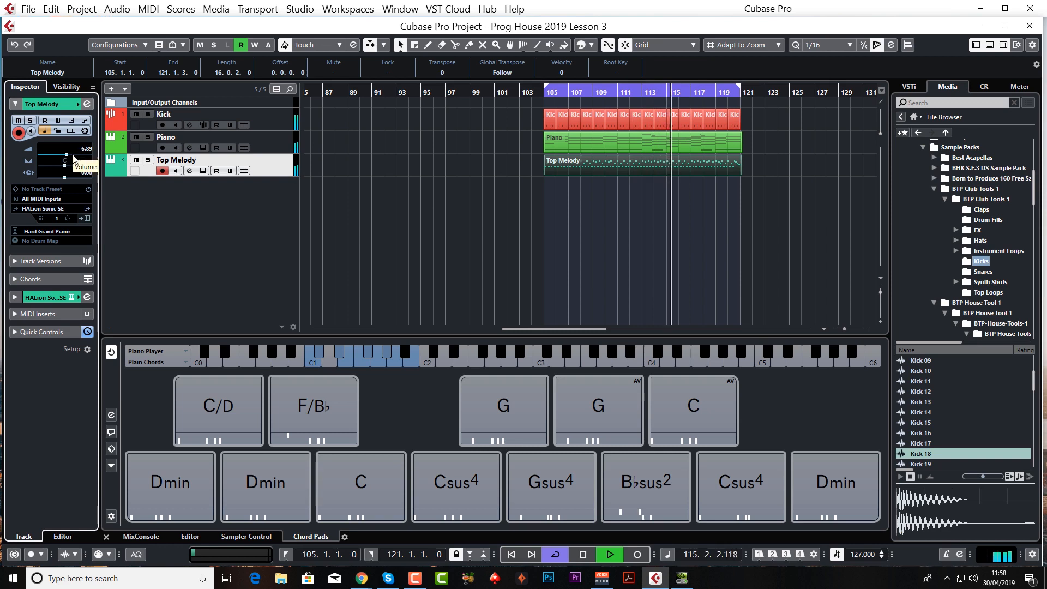
pyautogui.moveTo(67, 154); pyautogui.dragTo(70, 155)
pyautogui.press('space')
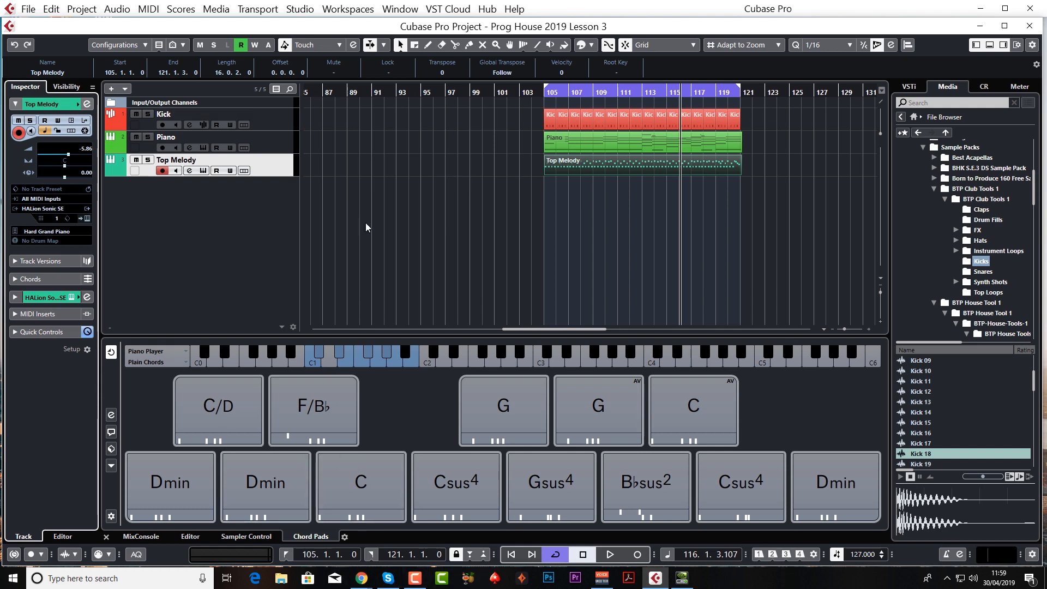
# - Add a StereoDelay as an audio insert in the second slot of the Top Melody track
pyautogui.click(52, 297)
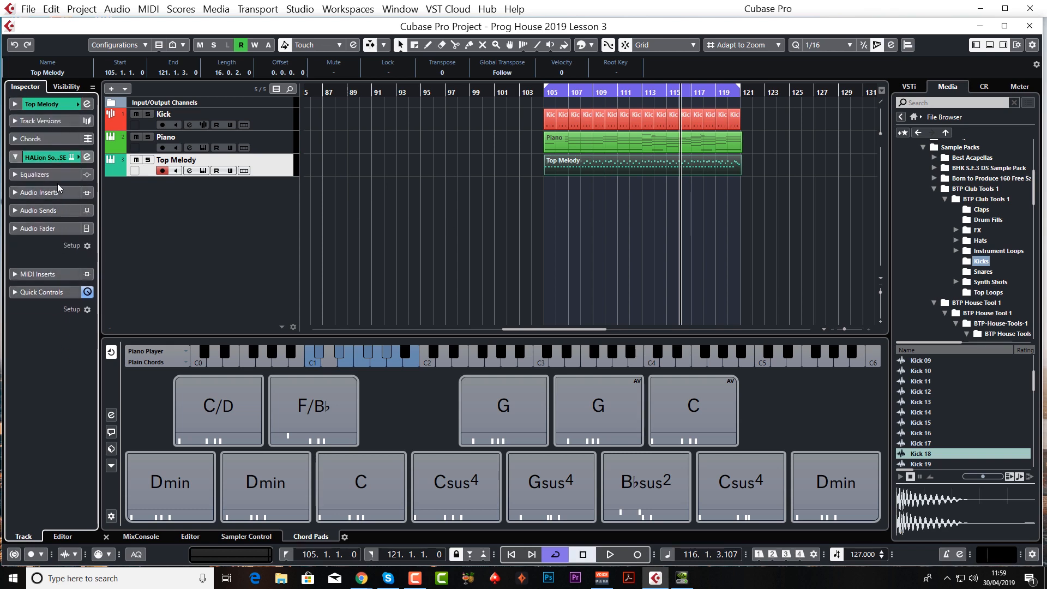
pyautogui.click(57, 190)
pyautogui.click(69, 228)
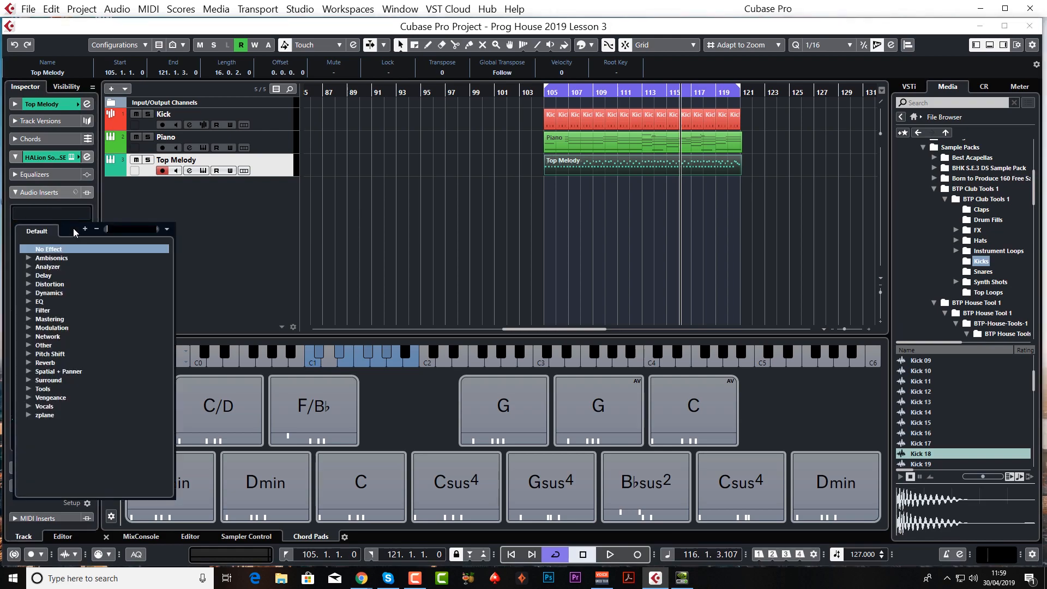
pyautogui.click(31, 274)
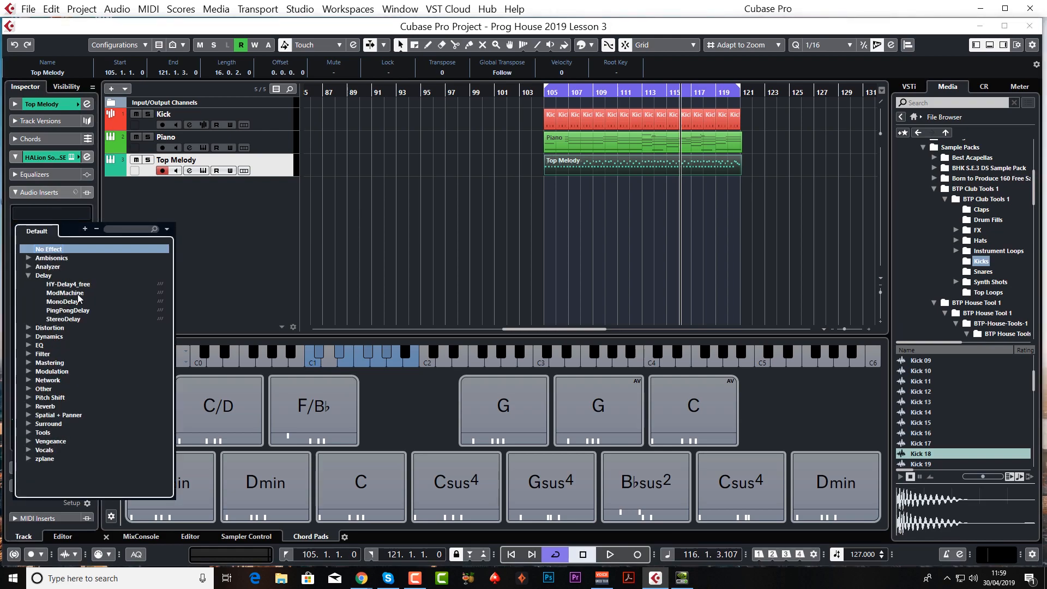
pyautogui.click(65, 319)
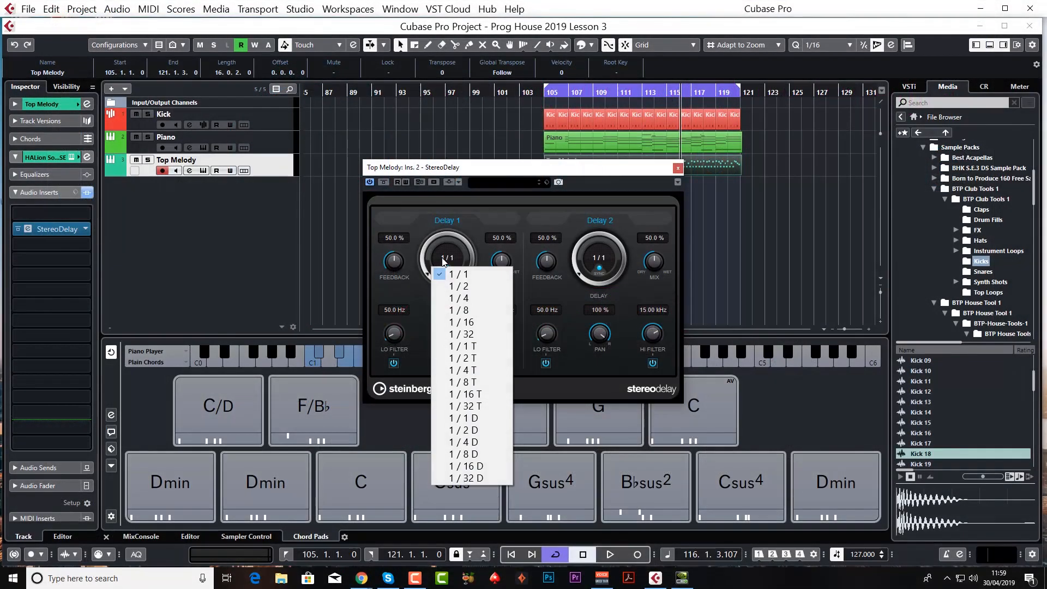
# - Set the StereoDelay's Delay 1 time to 1/4 and Delay 2 time to 1/4 D
pyautogui.click(458, 298)
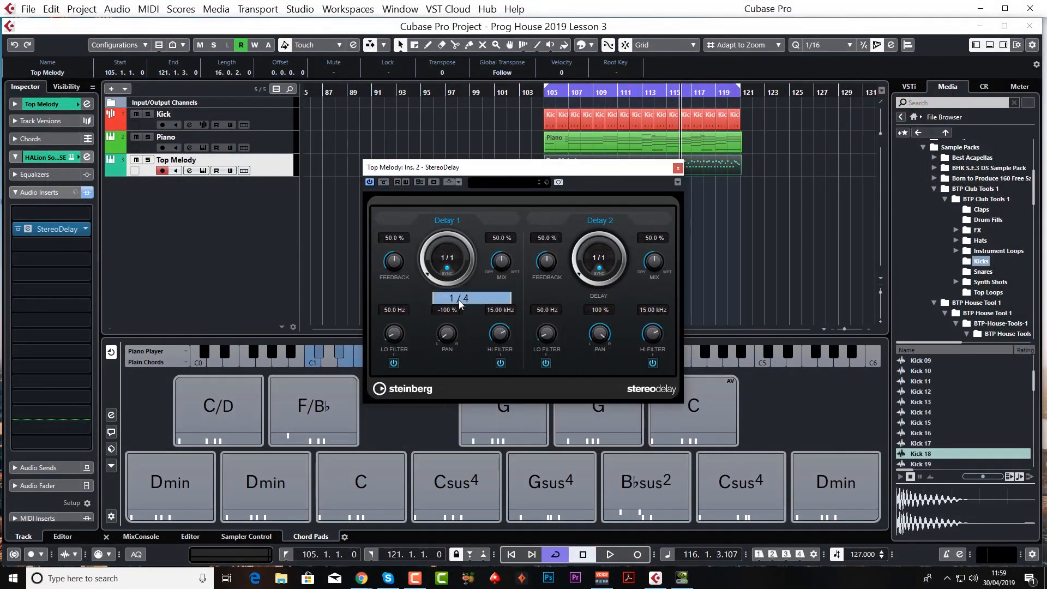
pyautogui.click(589, 263)
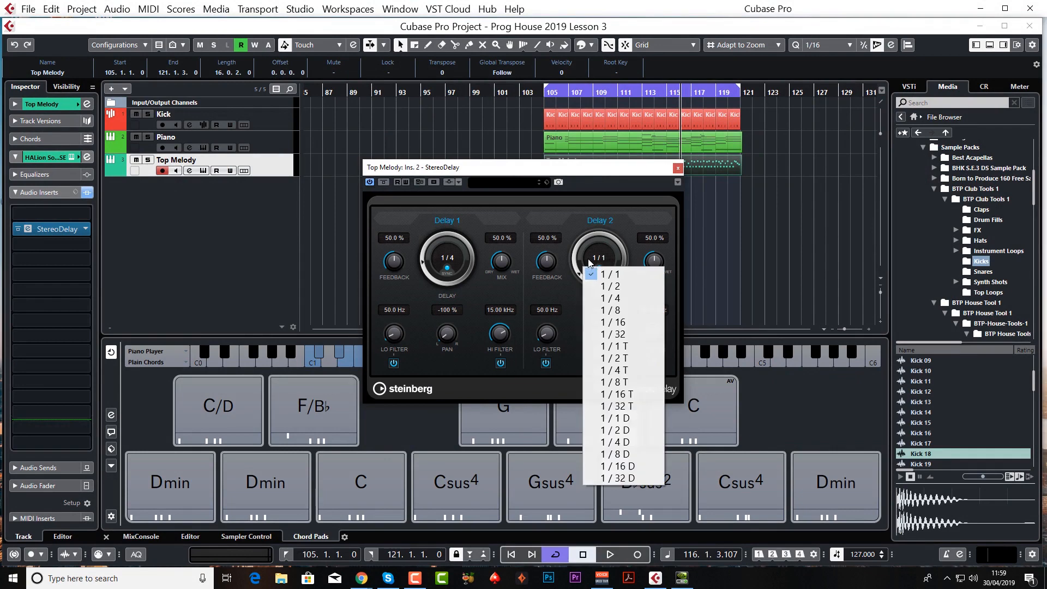
pyautogui.click(617, 443)
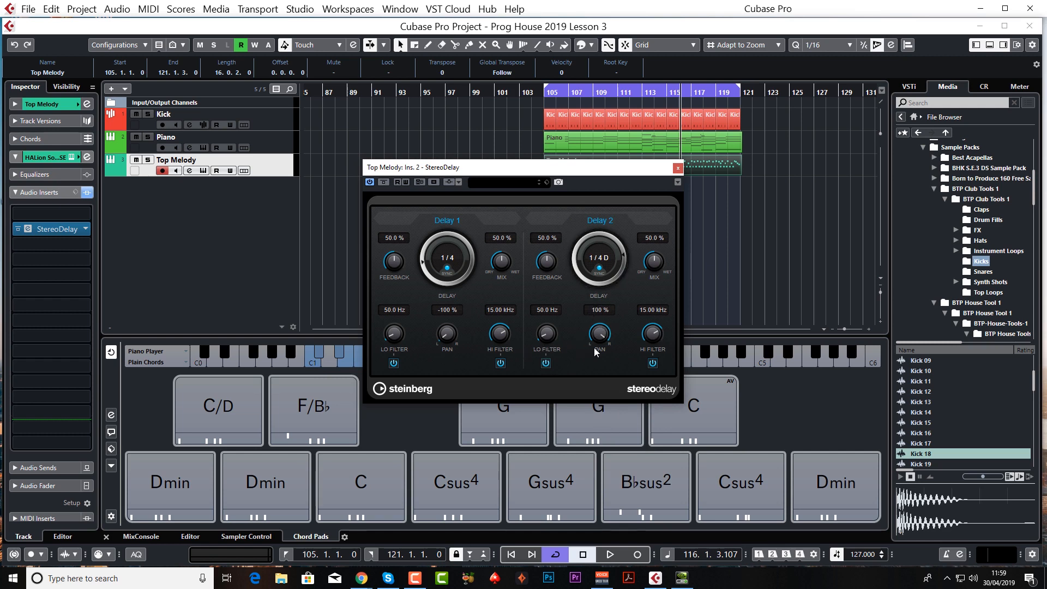
# - Pan Delay 1 to -20% and Delay 2 to 20%, set both mixes to 28.5% and play back the result
pyautogui.moveTo(600, 327); pyautogui.dragTo(601, 334)
pyautogui.moveTo(447, 334); pyautogui.dragTo(452, 305)
pyautogui.moveTo(447, 344); pyautogui.dragTo(447, 342)
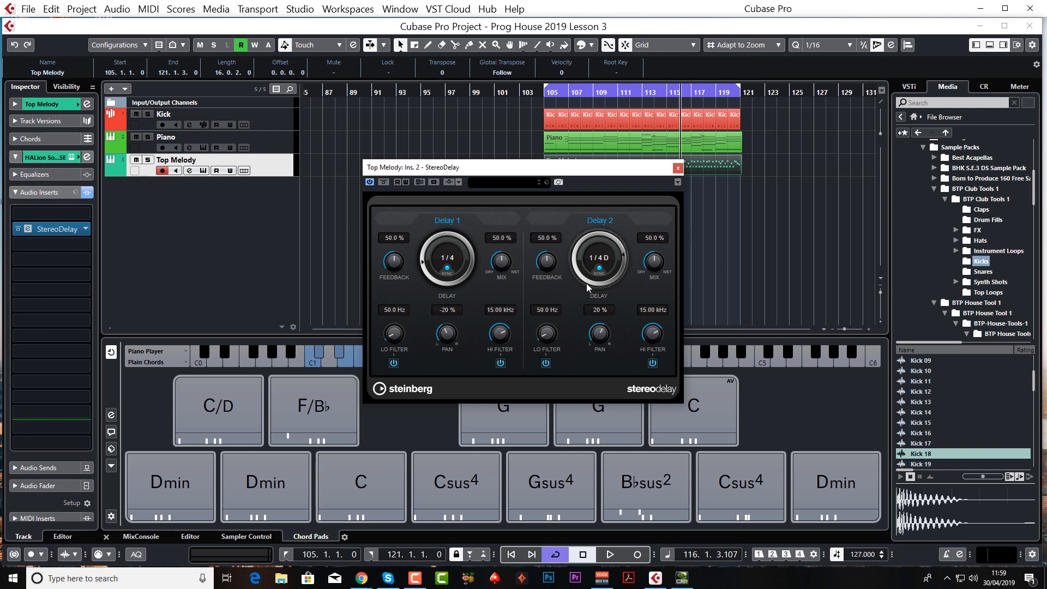
pyautogui.moveTo(654, 264); pyautogui.dragTo(655, 286)
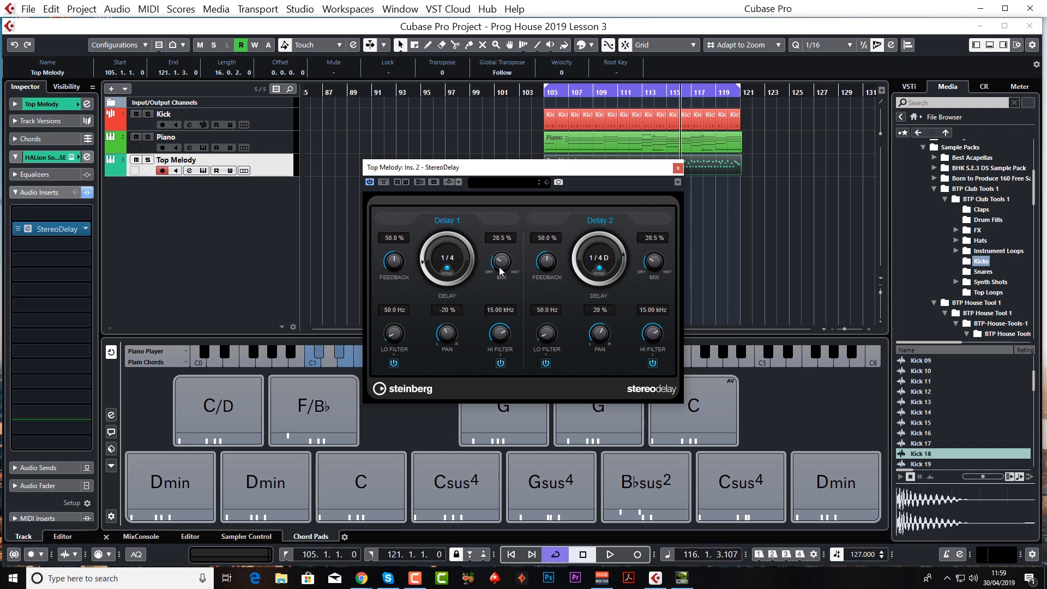
pyautogui.press('space')
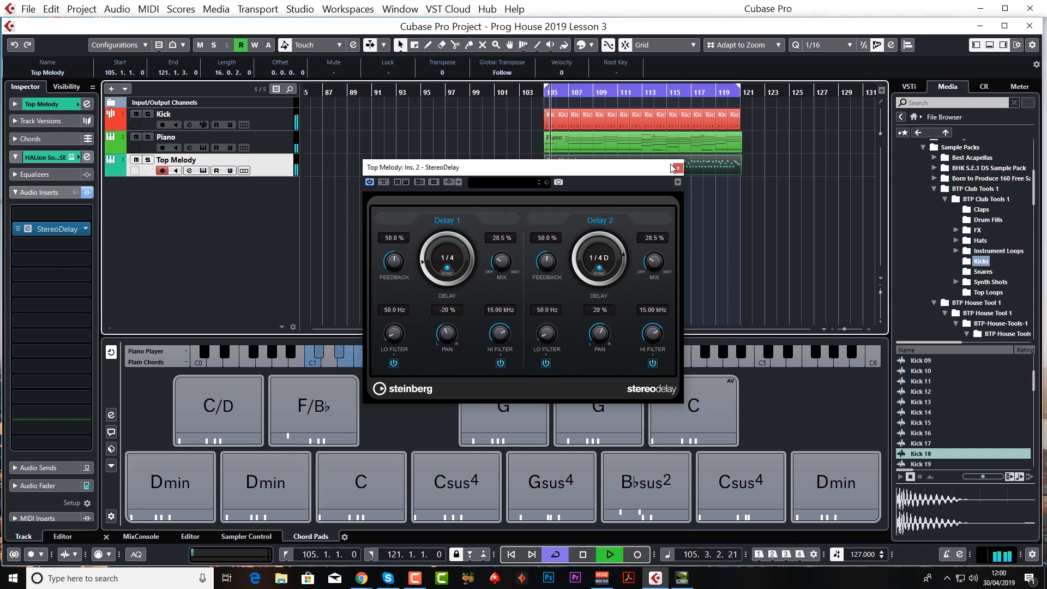